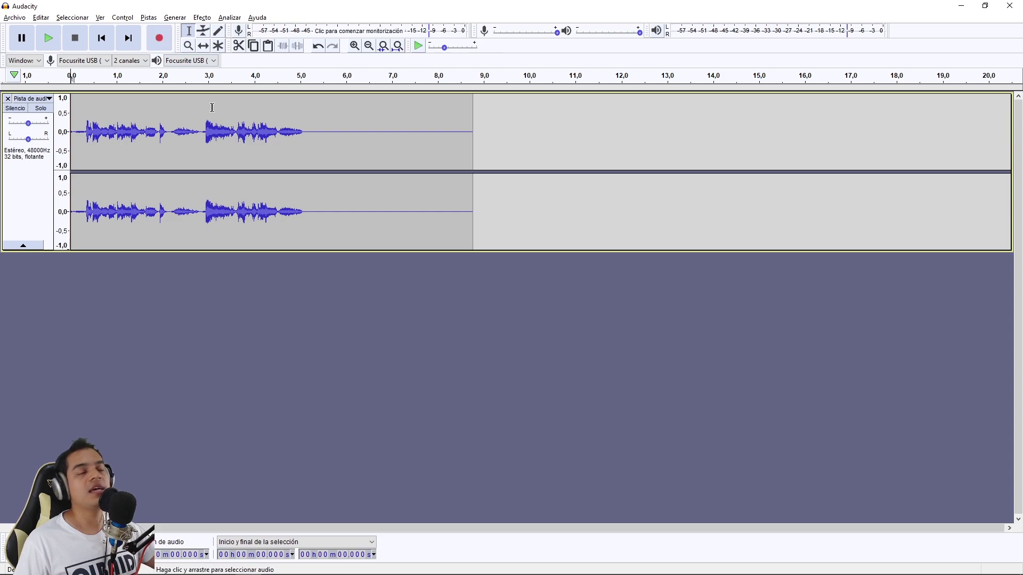
# Switch the audio host to MME and record a few seconds of test audio from the Realtek microphone
pyautogui.click(24, 60)
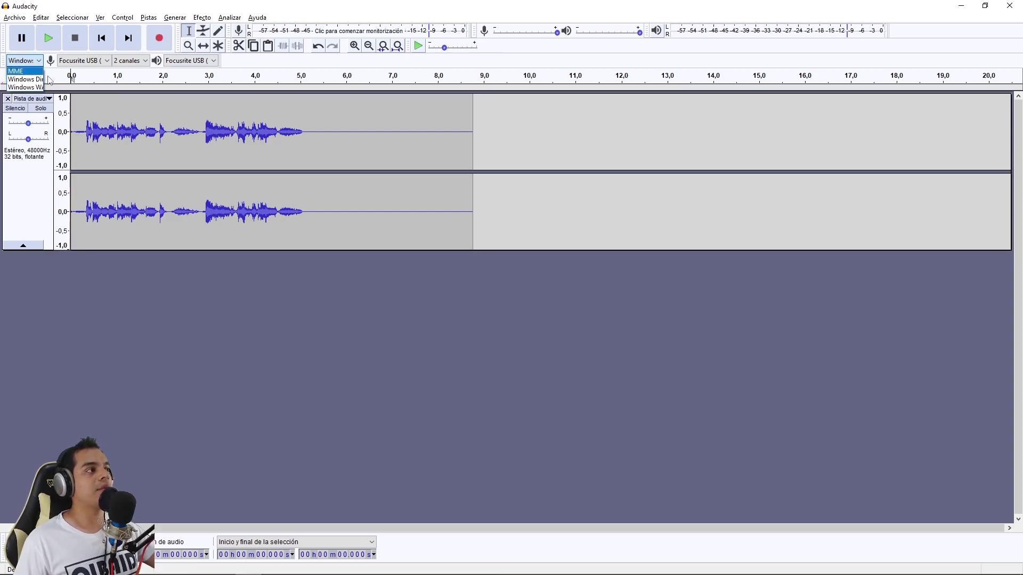
pyautogui.click(21, 71)
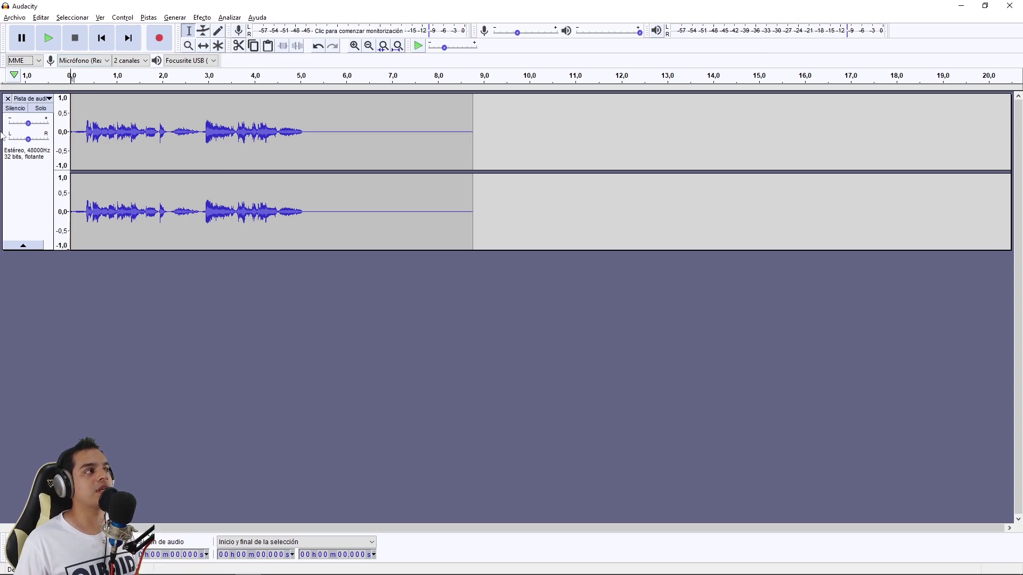
pyautogui.click(159, 38)
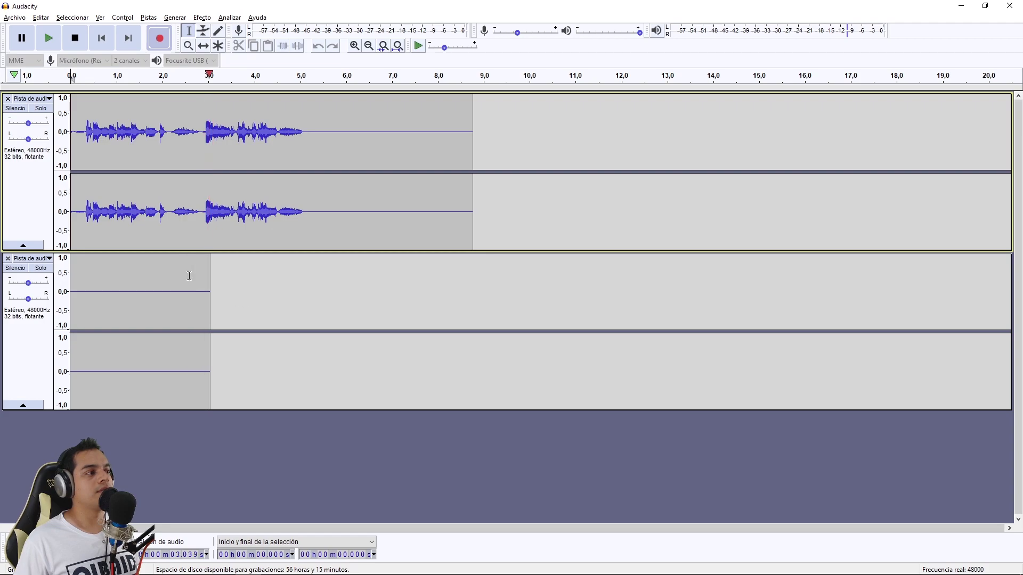
pyautogui.press('space')
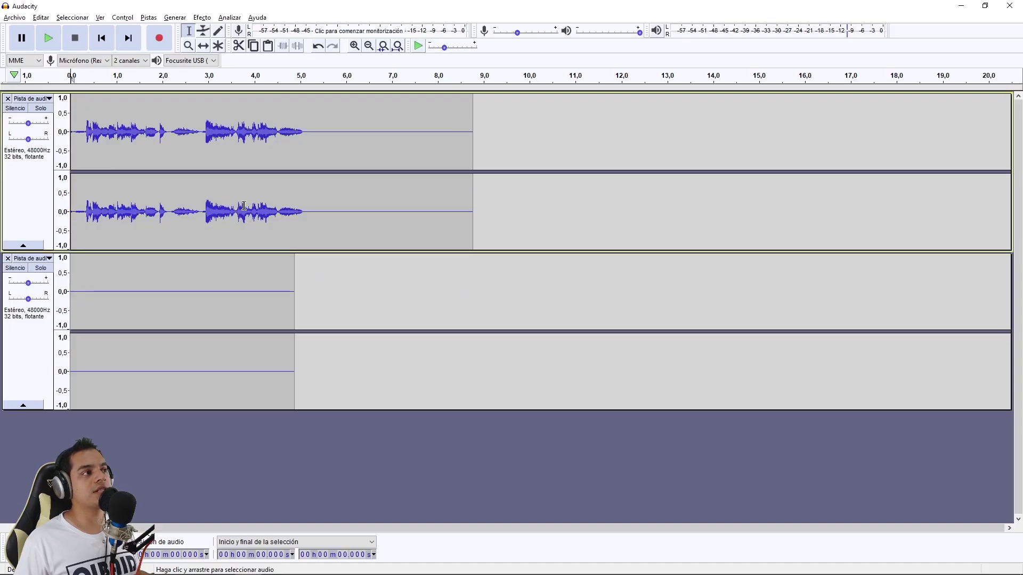
# Remove both audio tracks from the project
pyautogui.click(8, 99)
pyautogui.click(8, 99)
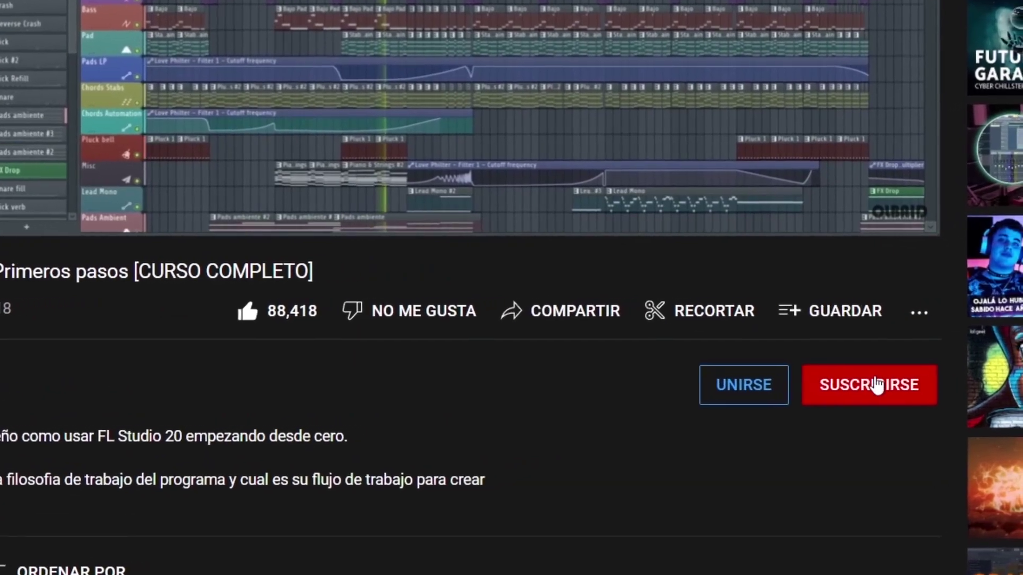
# Switch to YouTube, subscribe to the channel of the FL Studio 20 course video and choose its notification setting
pyautogui.click(932, 372)
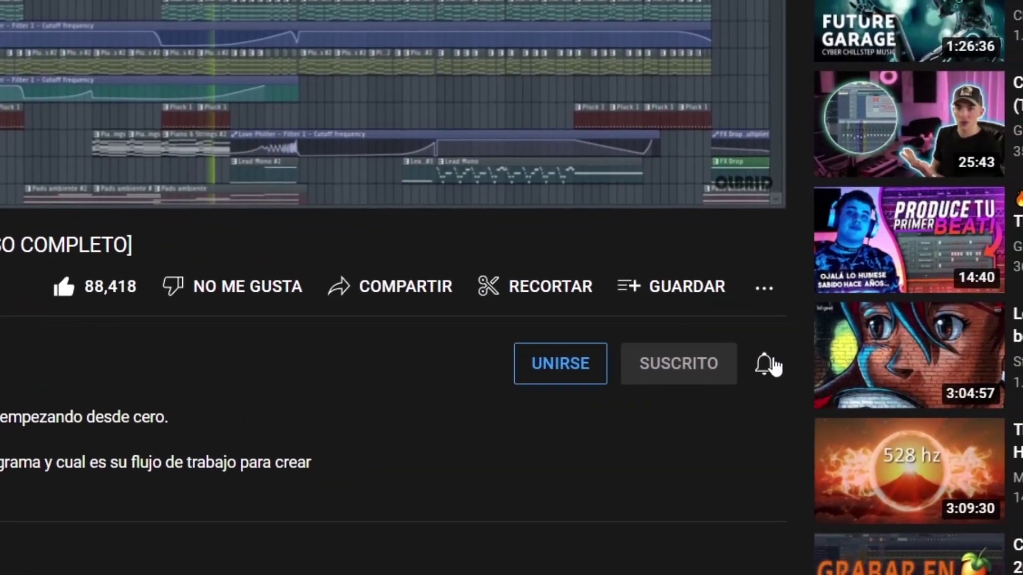
pyautogui.click(766, 364)
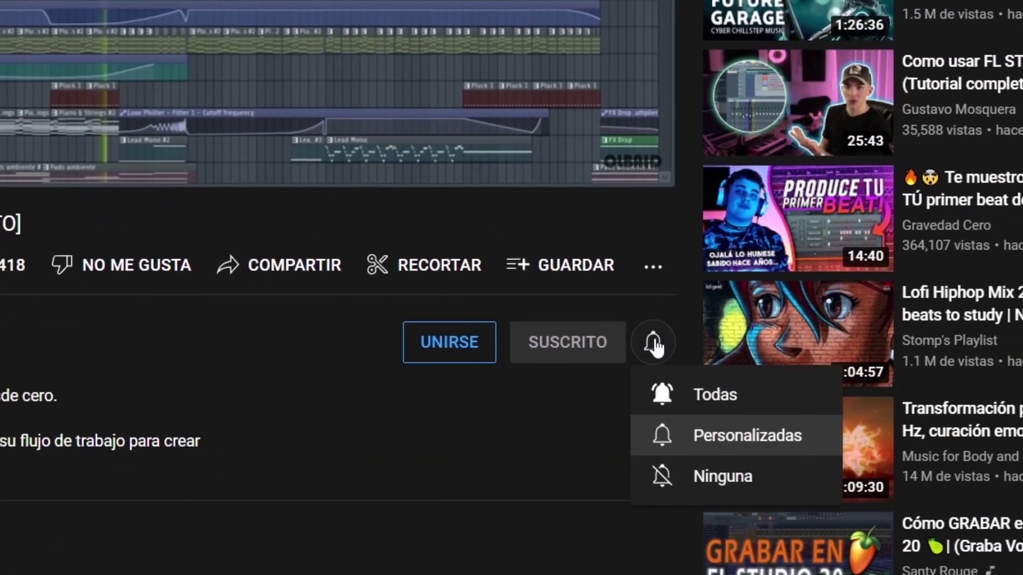
pyautogui.click(817, 421)
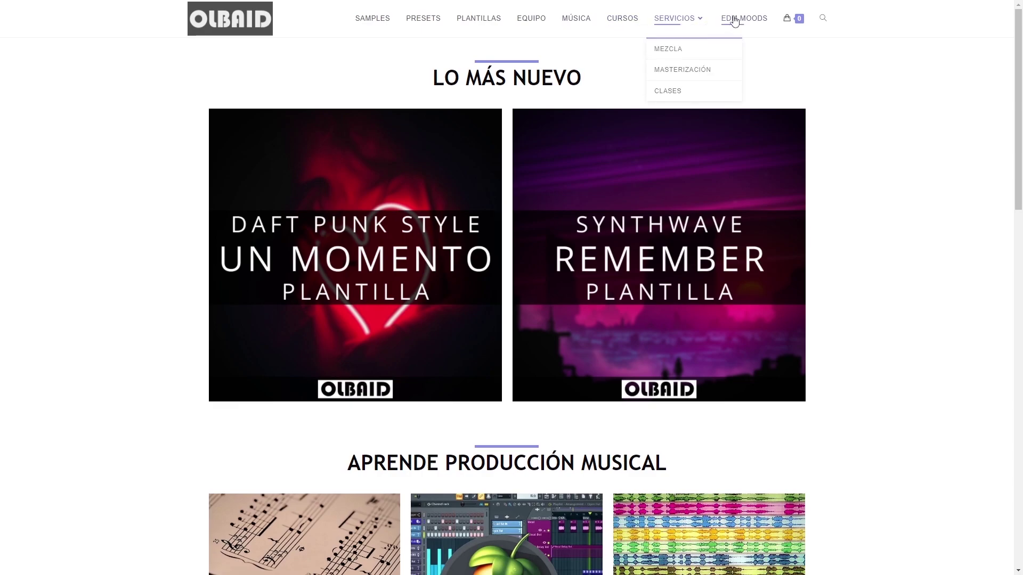
pyautogui.scroll(-12, 894, 313)
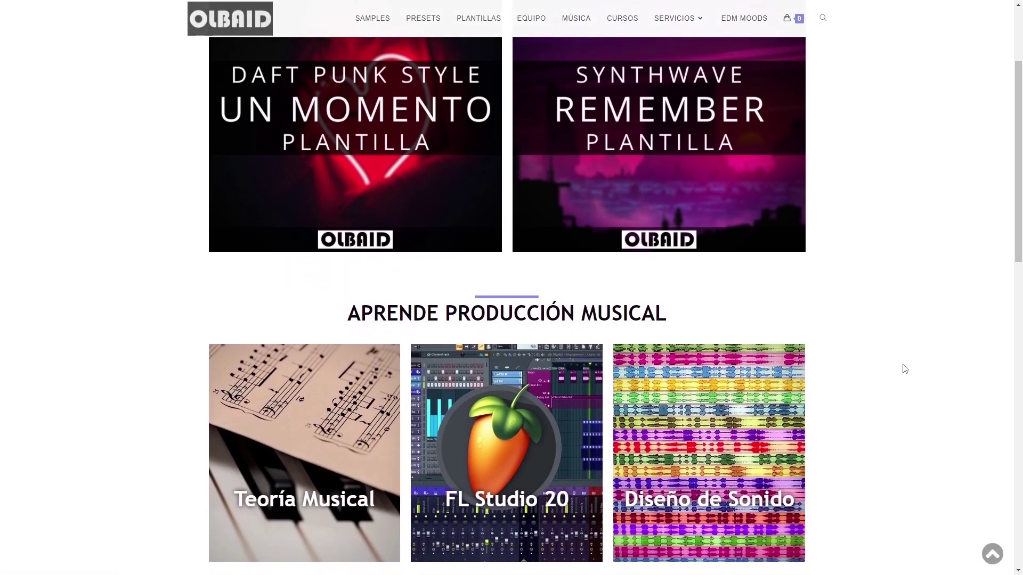
pyautogui.scroll(-7, 896, 405)
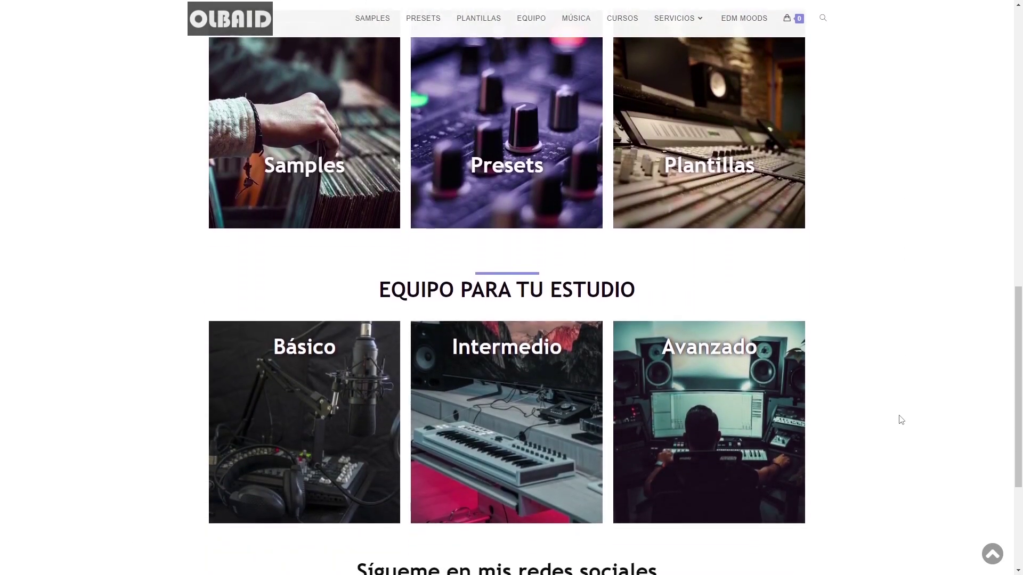
pyautogui.scroll(5, 904, 421)
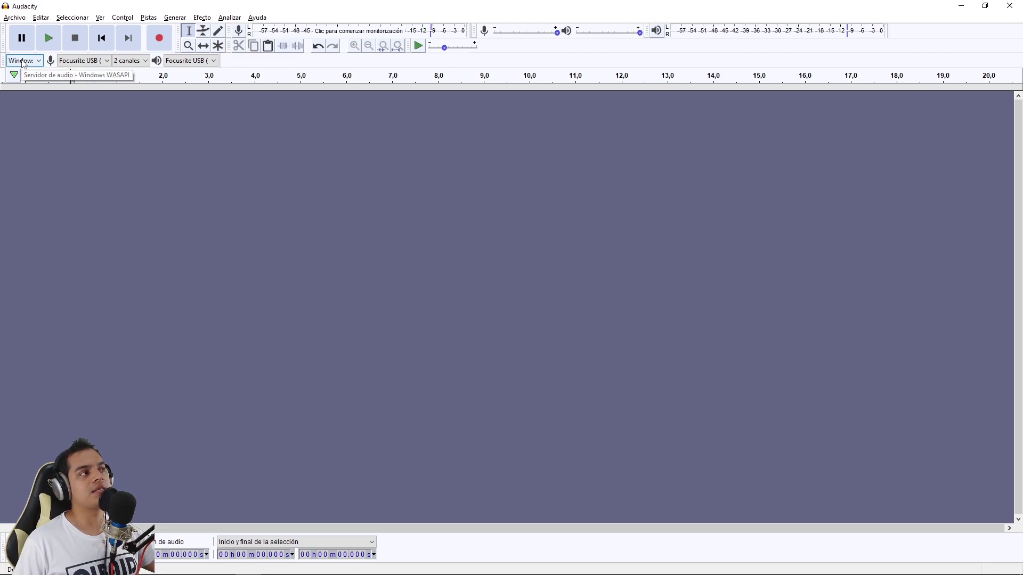
# Choose the first Focusrite USB entry as Audacity's recording device
pyautogui.click(82, 62)
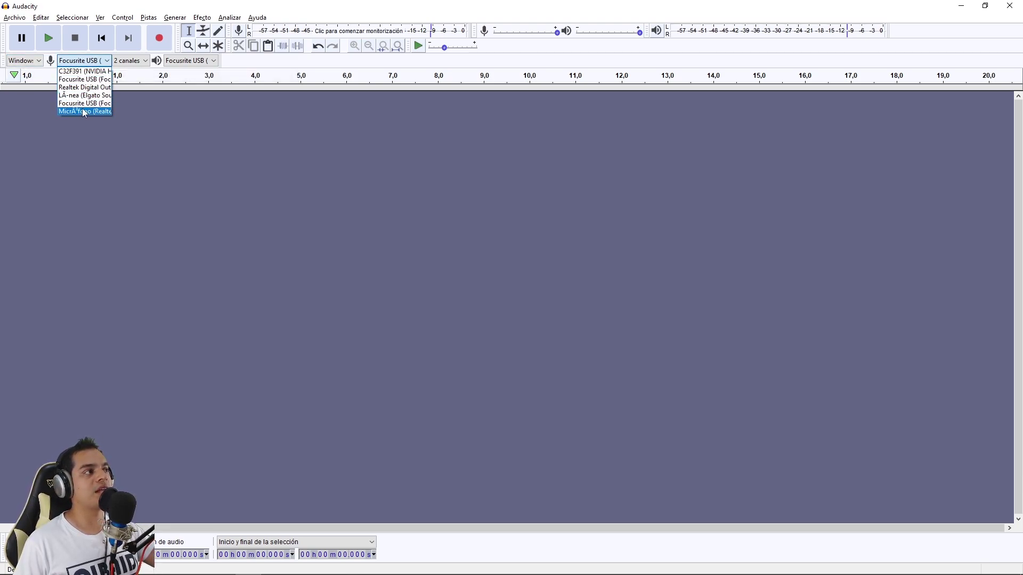
pyautogui.click(80, 80)
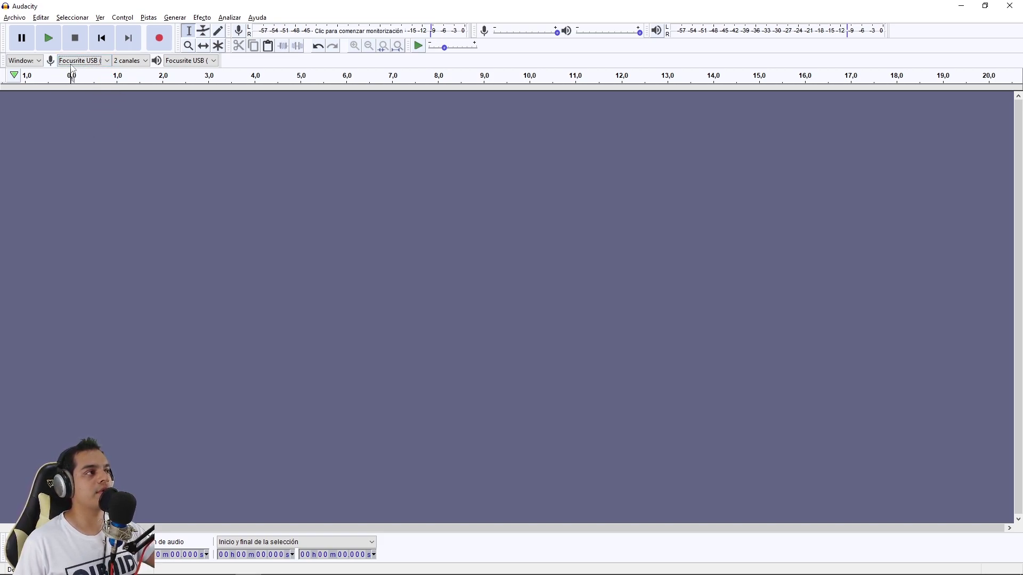
pyautogui.click(99, 63)
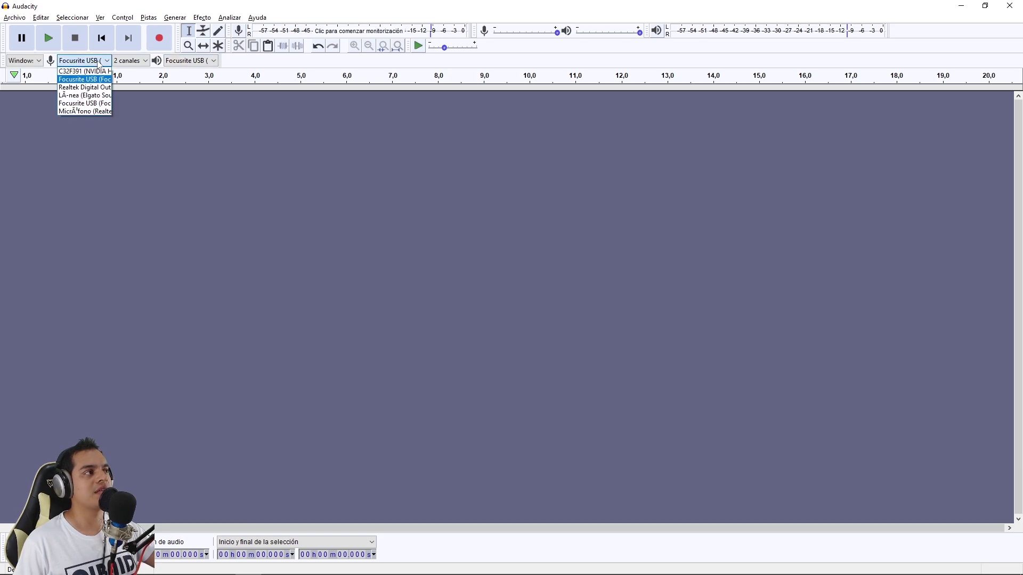
pyautogui.click(79, 81)
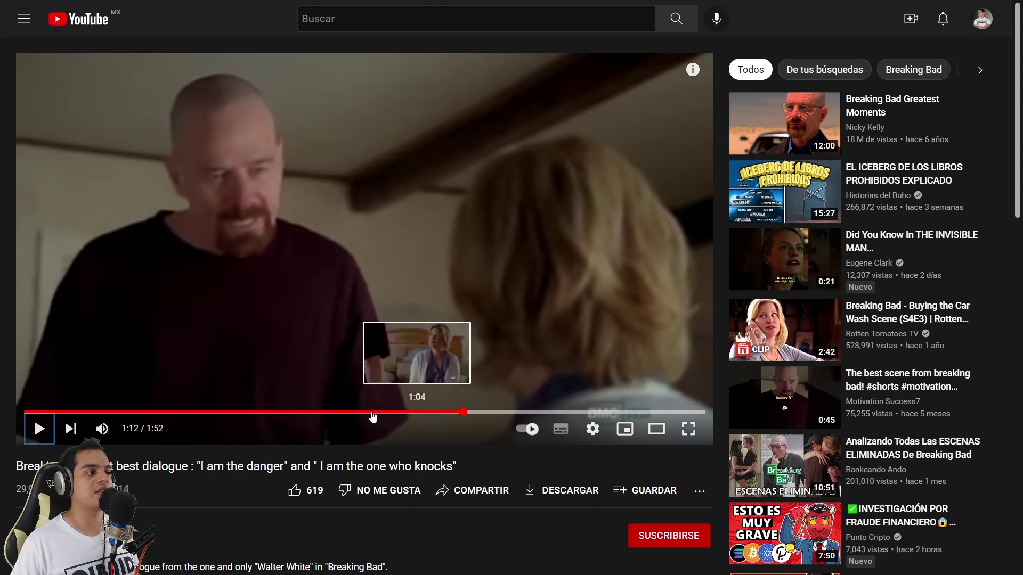
# Play the Breaking Bad video on YouTube and record about 23 seconds of its audio in Audacity with slightly reduced recording volume
pyautogui.click(39, 429)
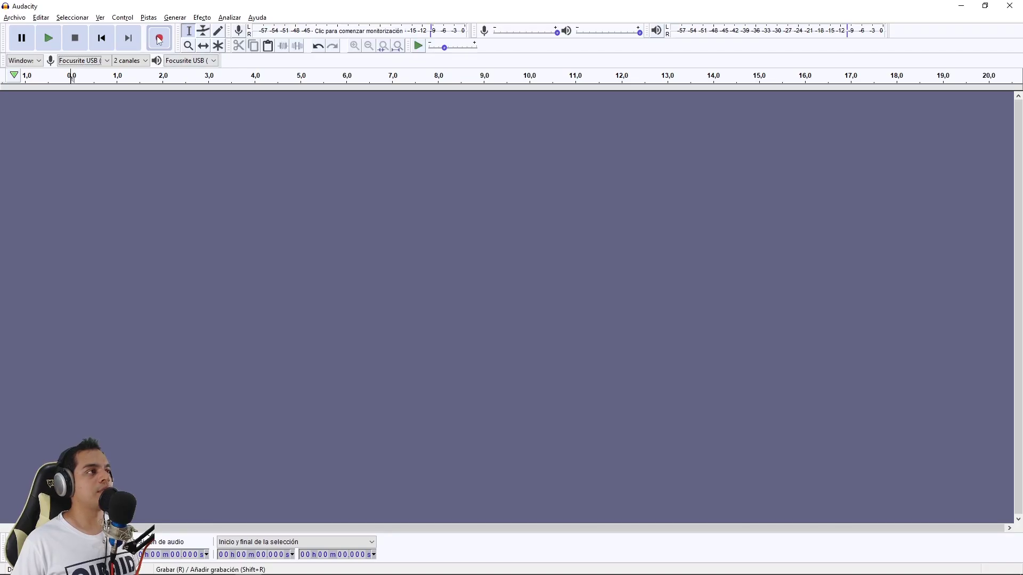
pyautogui.click(159, 39)
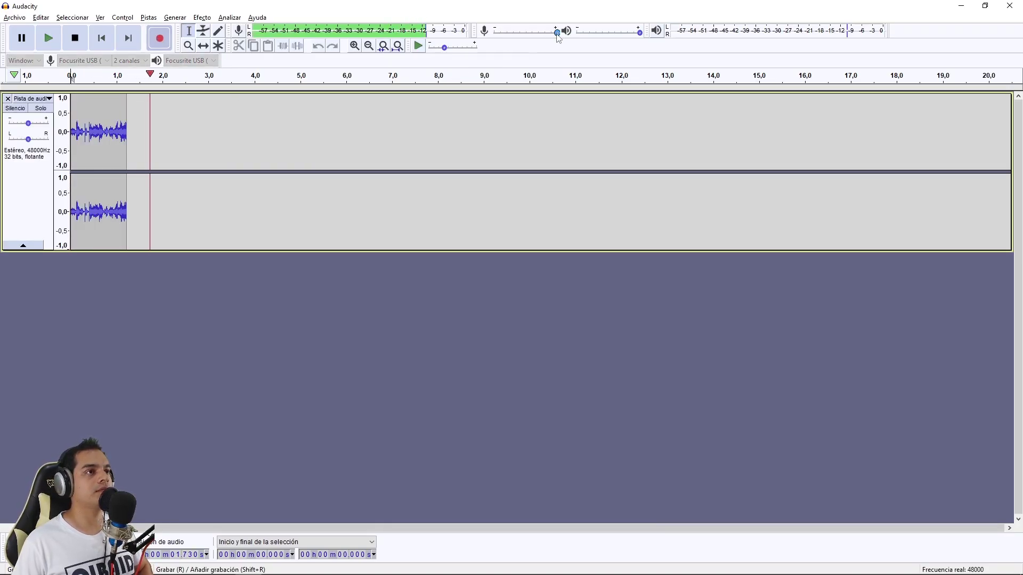
pyautogui.moveTo(558, 38)
pyautogui.mouseDown()
pyautogui.moveTo(507, 40)
pyautogui.moveTo(578, 37)
pyautogui.moveTo(548, 38)
pyautogui.mouseUp()
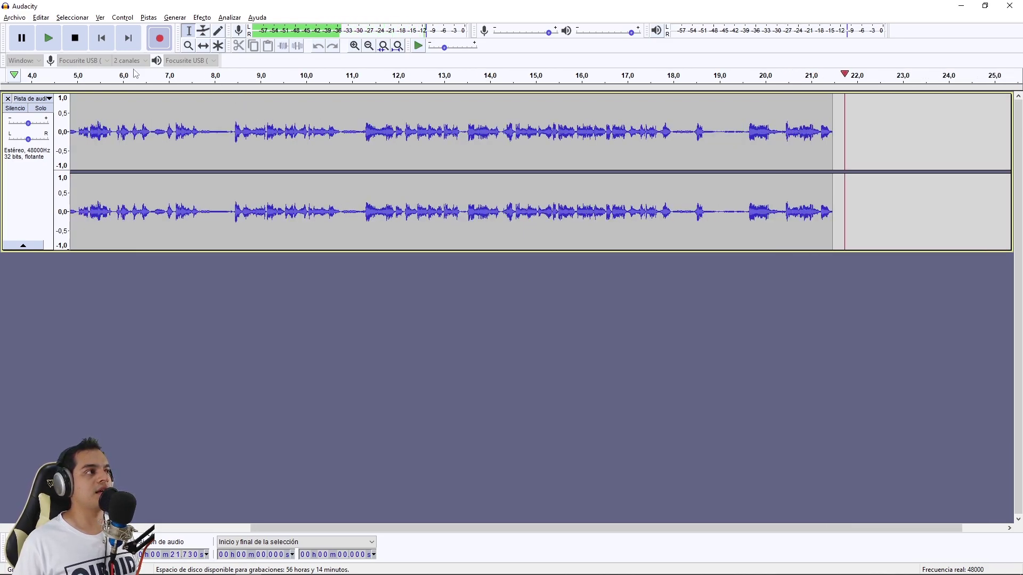
pyautogui.click(77, 40)
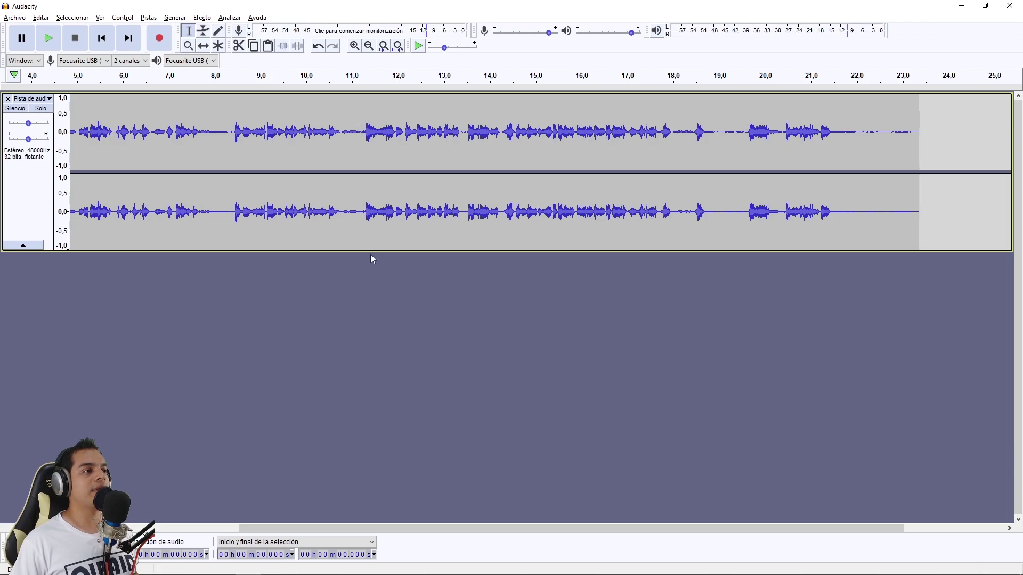
# Make the recorded track taller and place the cursor at about 11.3 s
pyautogui.moveTo(369, 277); pyautogui.dragTo(364, 400)
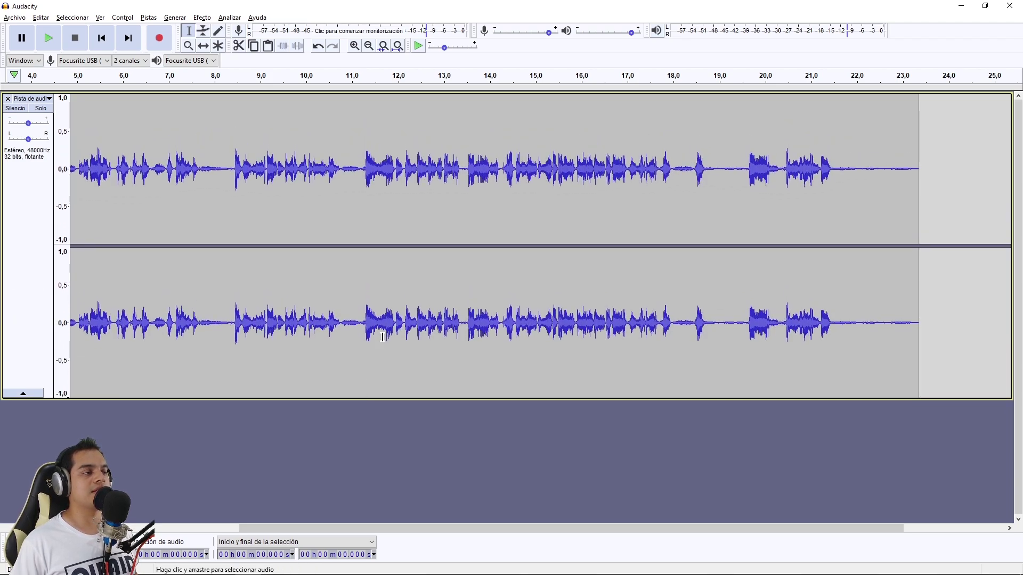
pyautogui.click(368, 156)
pyautogui.scroll(-2, 359, 160)
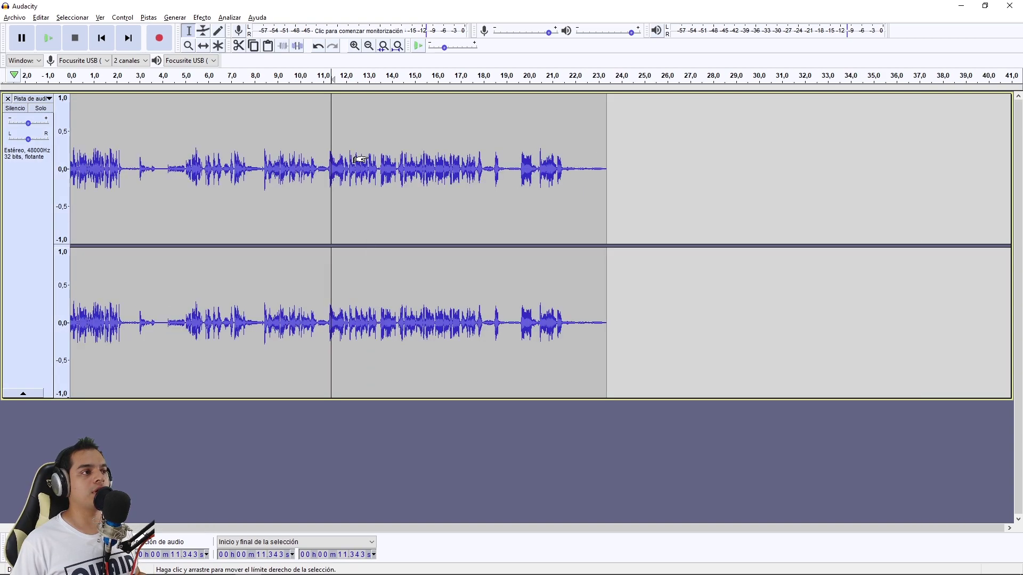
pyautogui.scroll(2, 234, 183)
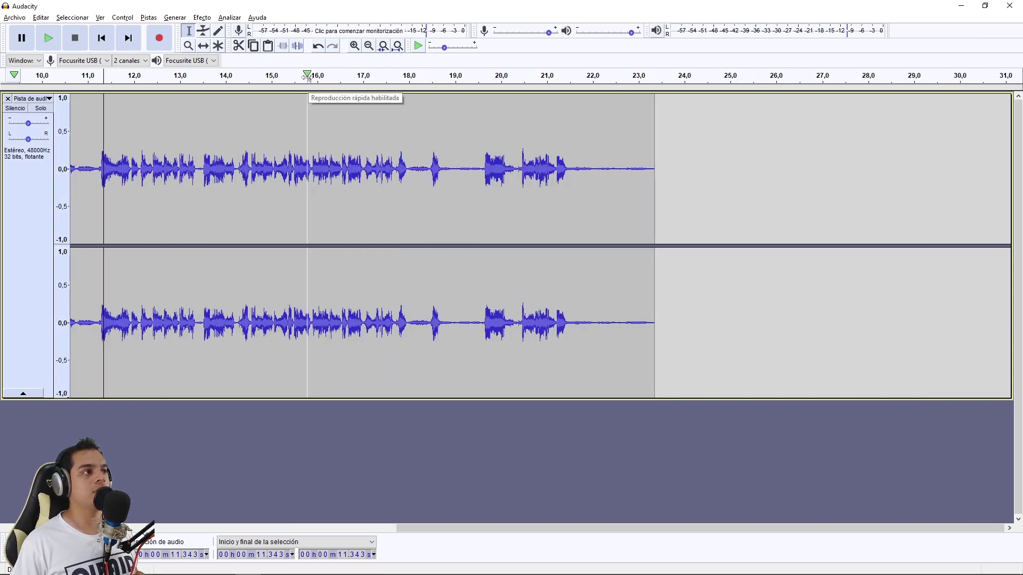
# Play the recording from several positions, including about 15.3, 13.5 and 11.2 s, to find where the wanted dialogue starts
pyautogui.click(308, 77)
pyautogui.click(286, 154)
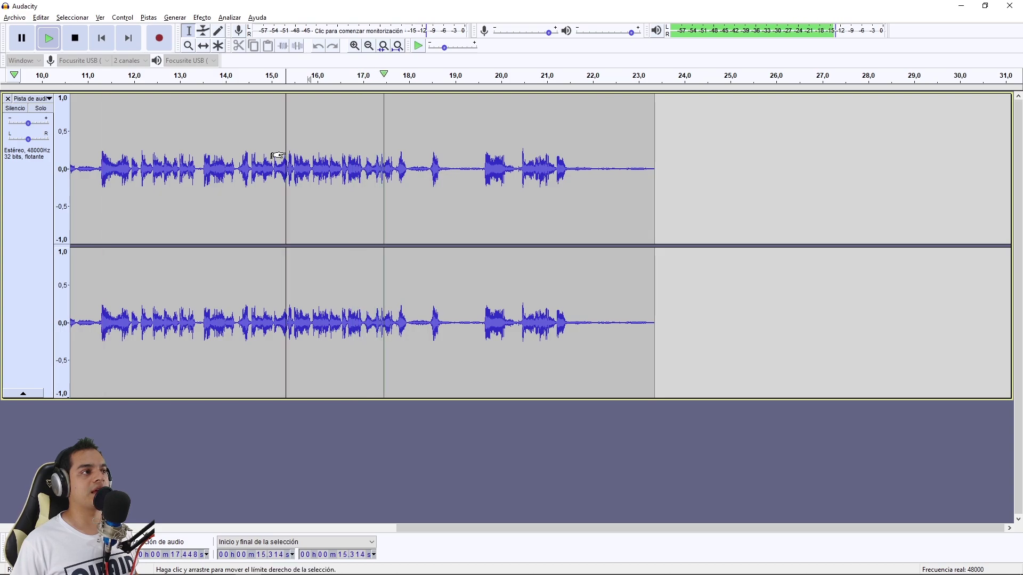
pyautogui.press('space')
pyautogui.click(193, 139)
pyautogui.press('space')
pyautogui.press('space')
pyautogui.click(414, 135)
pyautogui.press('space')
pyautogui.press('space')
pyautogui.click(202, 156)
pyautogui.press('space')
pyautogui.press('space')
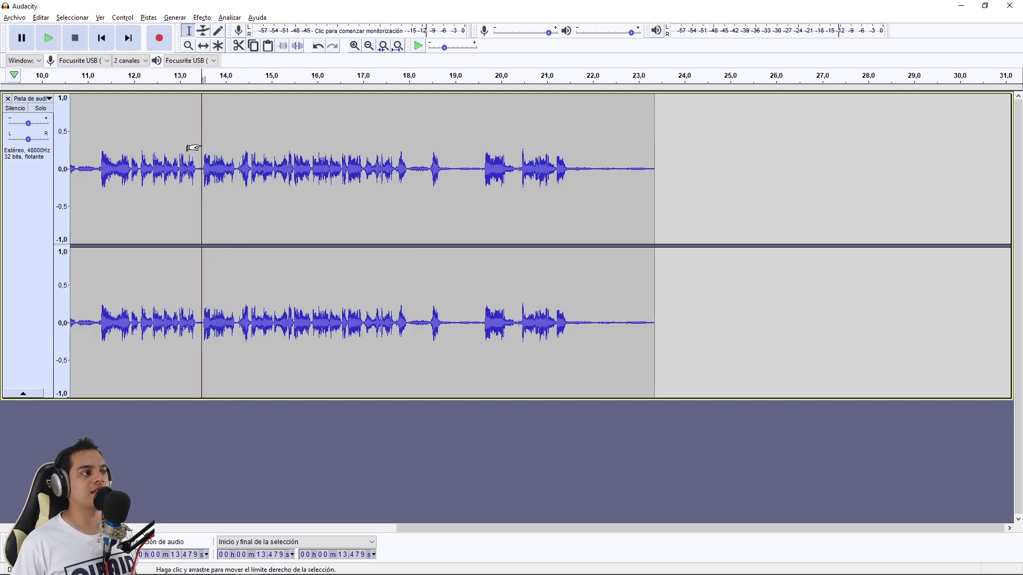
pyautogui.moveTo(391, 527); pyautogui.dragTo(338, 528)
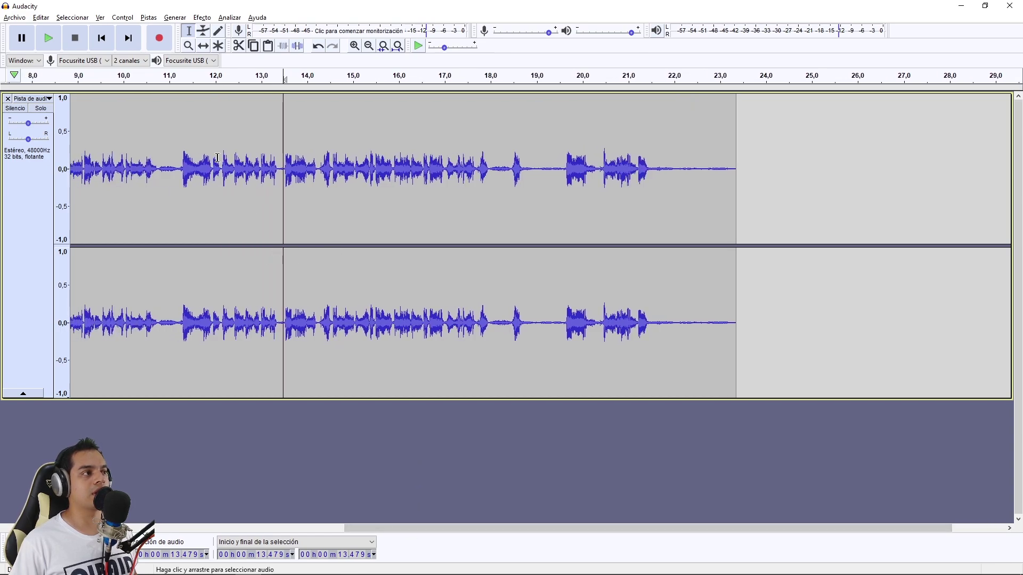
pyautogui.click(180, 158)
pyautogui.press('space')
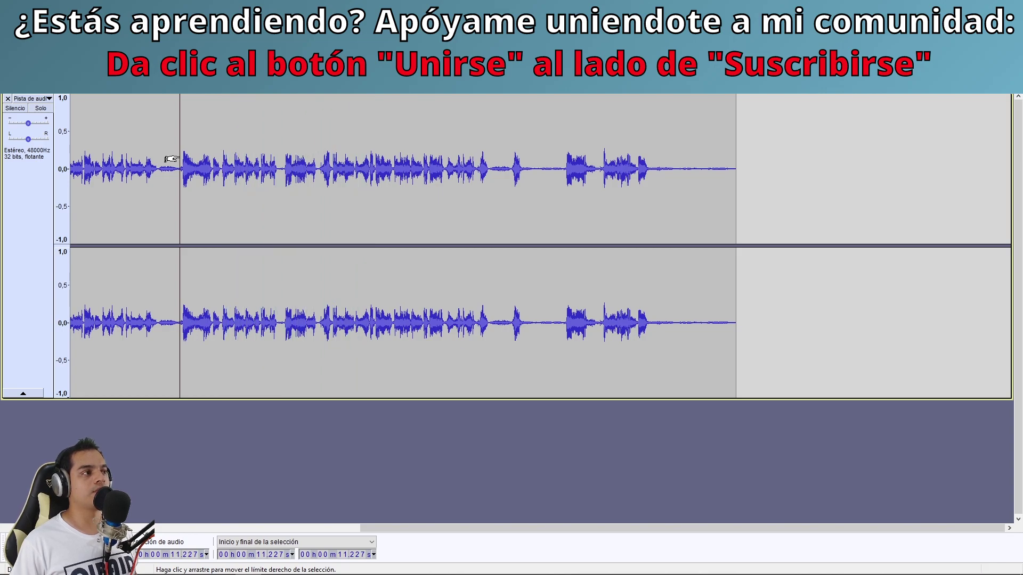
# Select the audio from 11.227 s to 15.882 s and look through the available editing and selection commands
pyautogui.moveTo(181, 160); pyautogui.dragTo(392, 180)
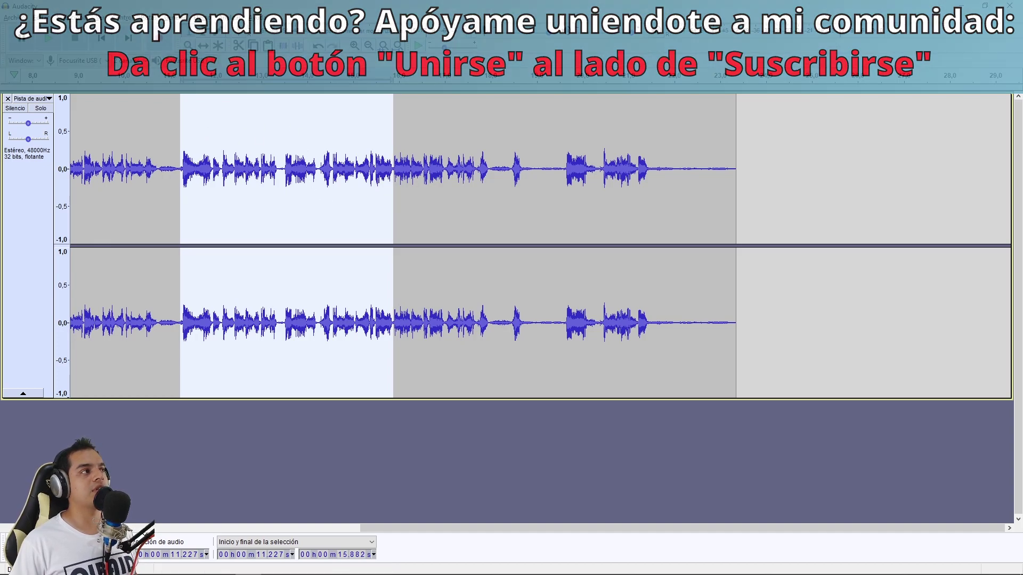
pyautogui.click(41, 18)
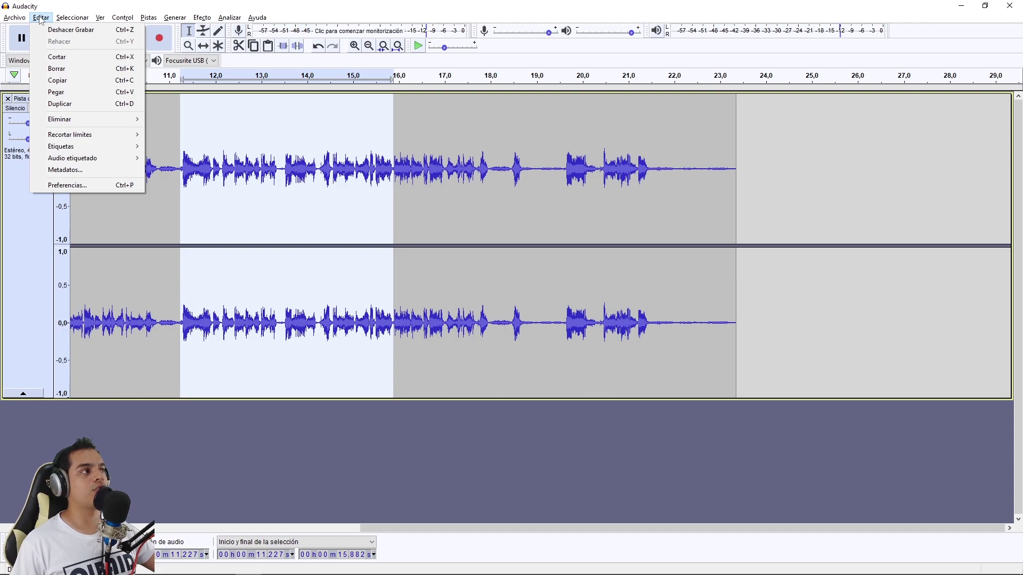
pyautogui.moveTo(83, 20)
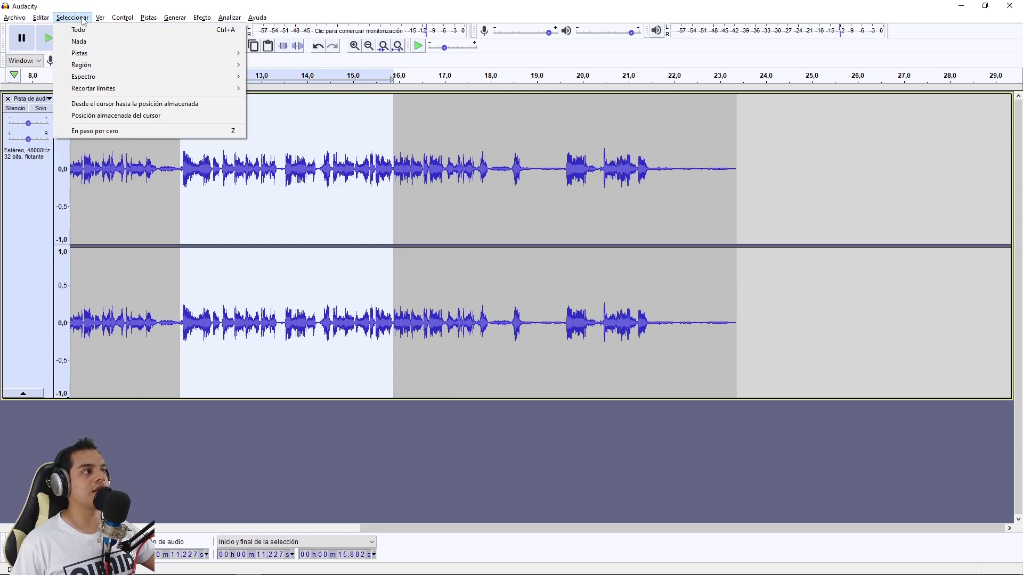
pyautogui.click(112, 8)
# Delete the audio from the start of the track to about 11.19 s
pyautogui.moveTo(181, 140); pyautogui.dragTo(2, 215)
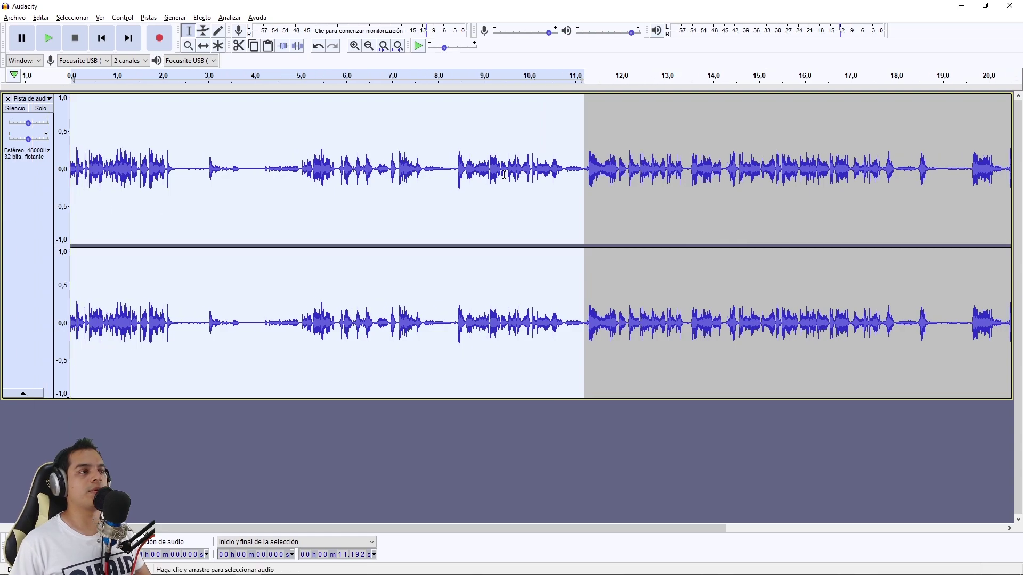
pyautogui.press('Delete')
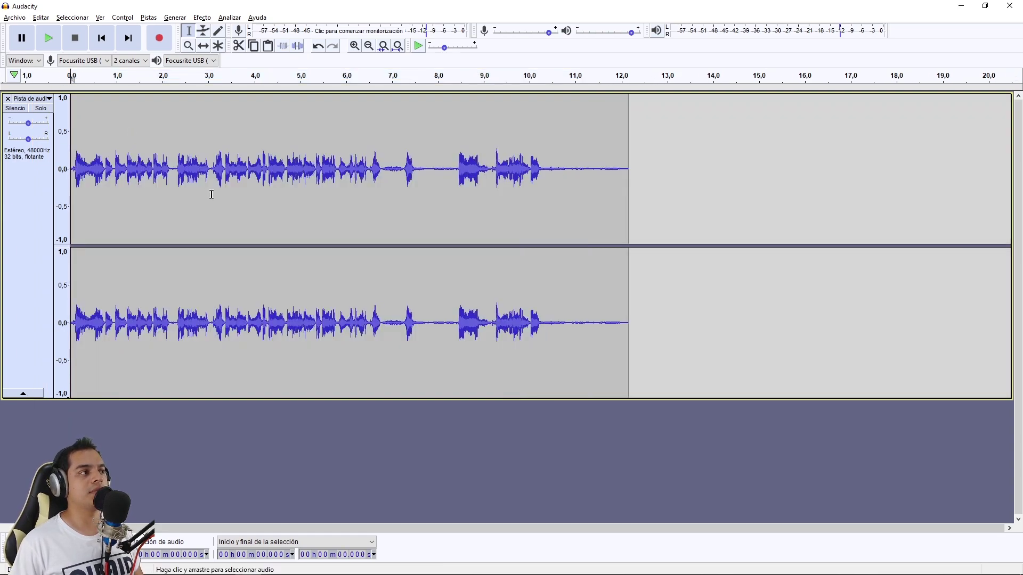
# Play the shortened recording and delete everything after about 4.17 s
pyautogui.press('space')
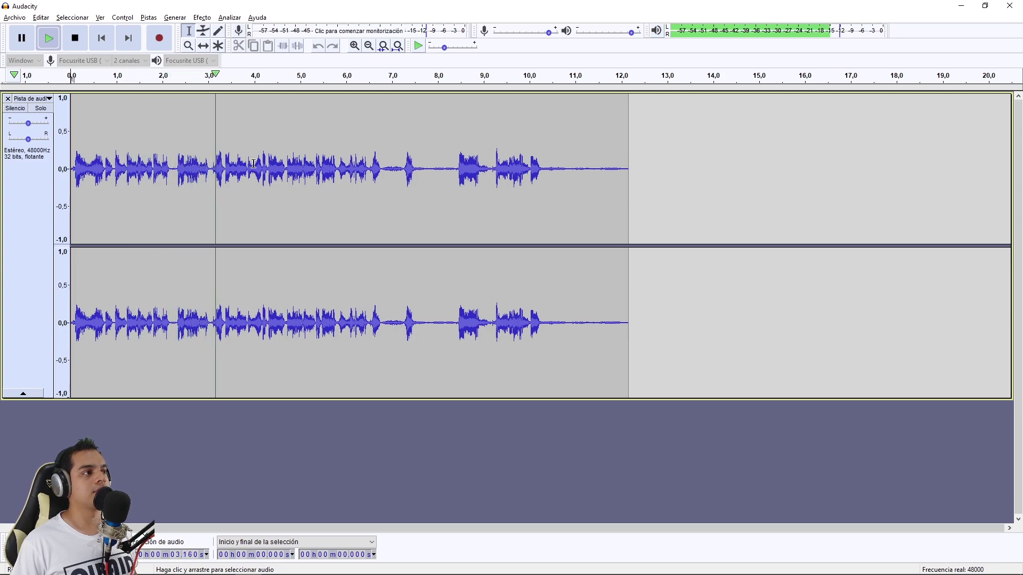
pyautogui.press('space')
pyautogui.moveTo(262, 164); pyautogui.dragTo(680, 174)
pyautogui.press('Delete')
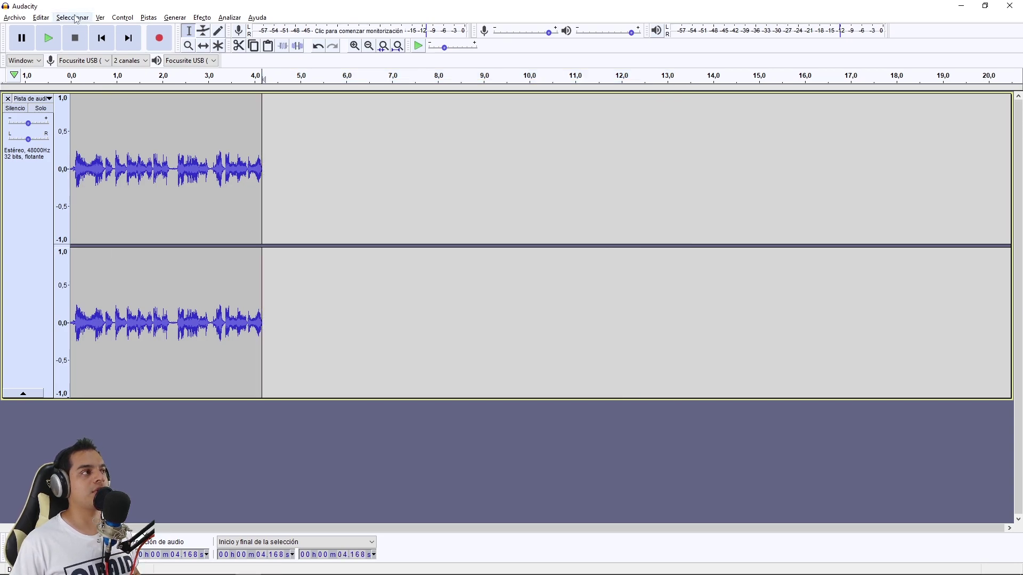
# Play the trimmed recording from the start and from about 3.9 s to check how it ends
pyautogui.click(101, 39)
pyautogui.click(48, 39)
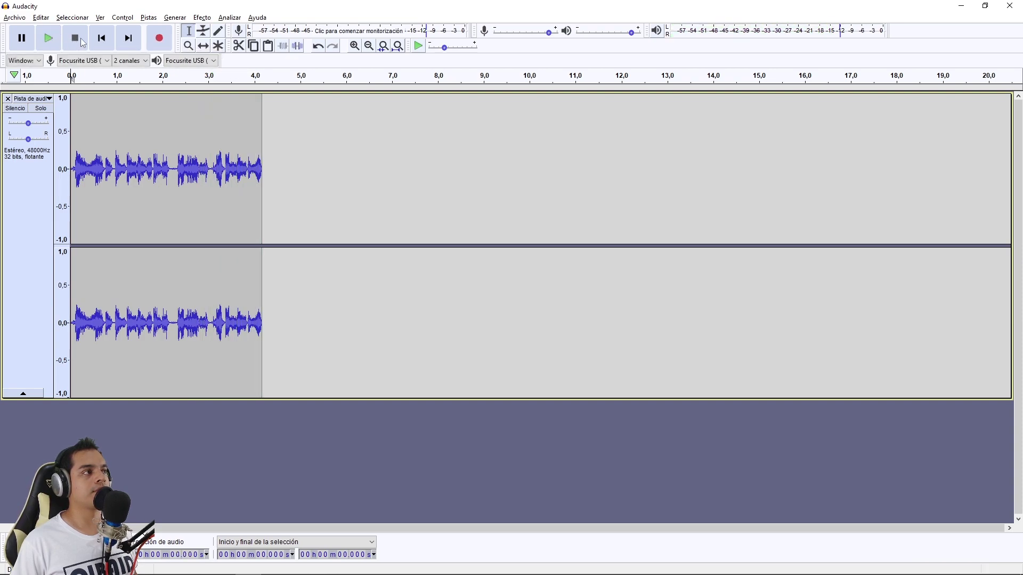
pyautogui.click(251, 169)
pyautogui.press('space')
pyautogui.click(248, 170)
pyautogui.press('space')
# Try deleting the audio from 3.843 s to the end of the track, play it and undo the deletion
pyautogui.moveTo(246, 170); pyautogui.dragTo(270, 169)
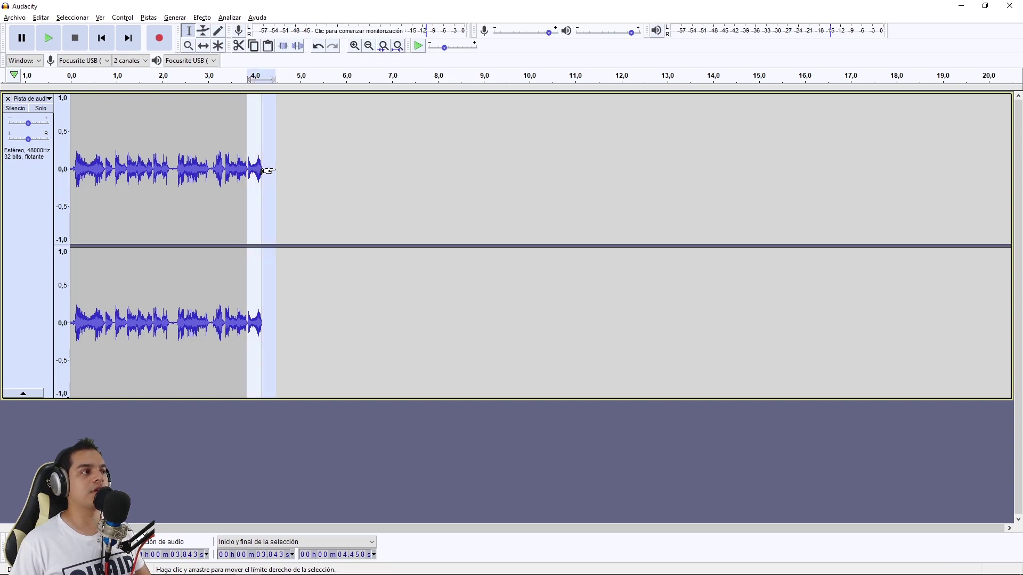
pyautogui.press('Delete')
pyautogui.press('space')
pyautogui.hotkey('ctrl', 'z')
# Play the last part of the recording from several positions, including about 3.87 s and 3.5 s, to find where the final word ends
pyautogui.moveTo(245, 171); pyautogui.dragTo(237, 176)
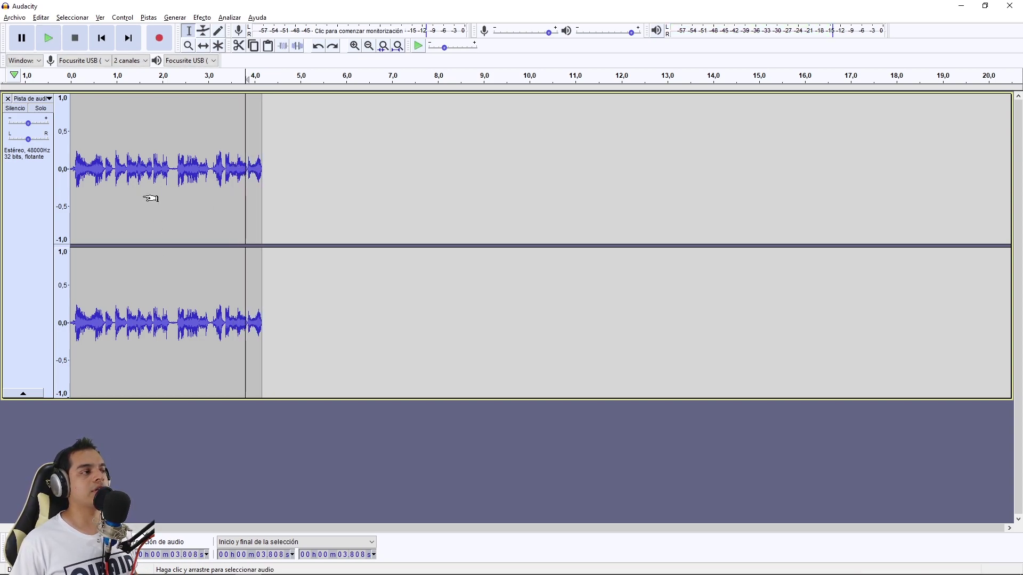
pyautogui.click(227, 165)
pyautogui.scroll(3, 228, 168)
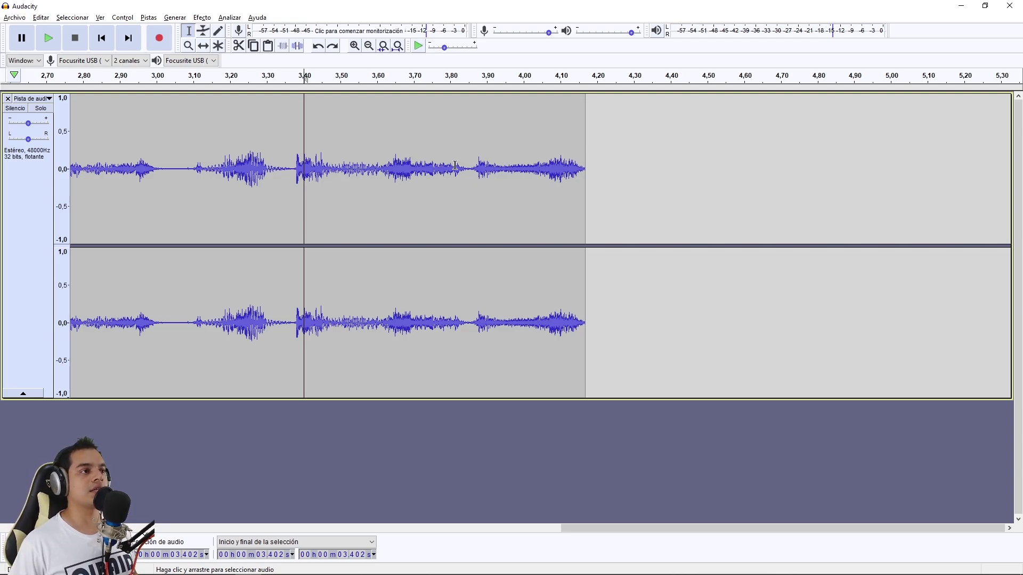
pyautogui.click(472, 168)
pyautogui.press('space')
pyautogui.click(441, 167)
pyautogui.press('space')
pyautogui.click(343, 168)
pyautogui.press('space')
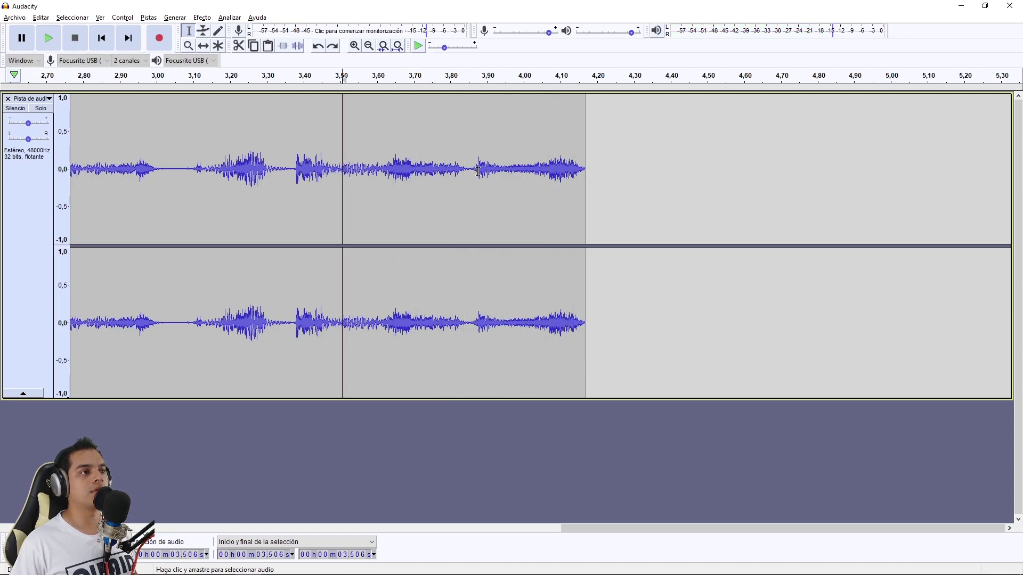
# Apply a fade-out (Desvanecer progresivamente) from 3.870 s to the end of the track and play the ending from about 3.17 s
pyautogui.moveTo(476, 170); pyautogui.dragTo(645, 183)
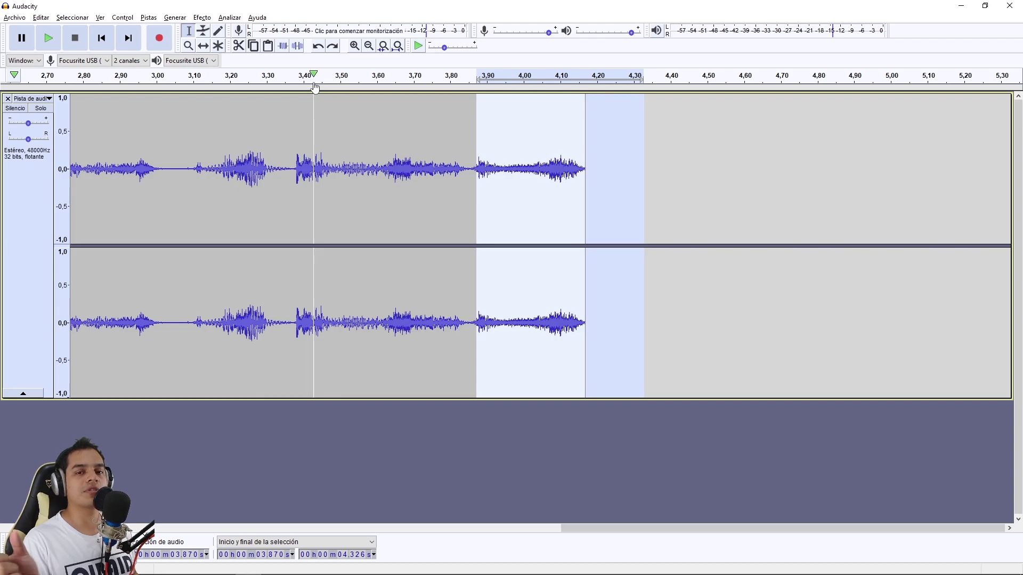
pyautogui.click(177, 18)
pyautogui.moveTo(202, 17)
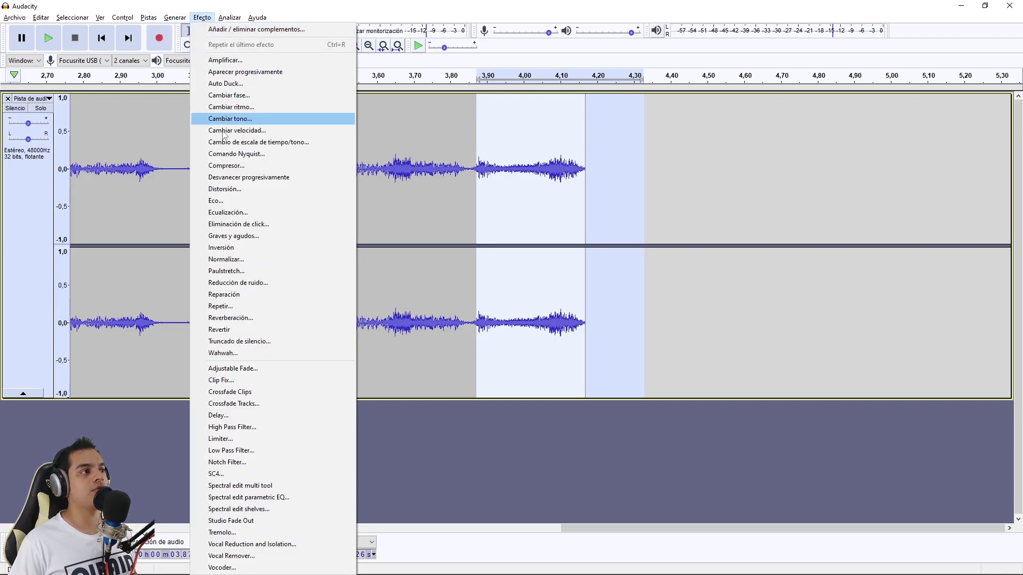
pyautogui.click(249, 177)
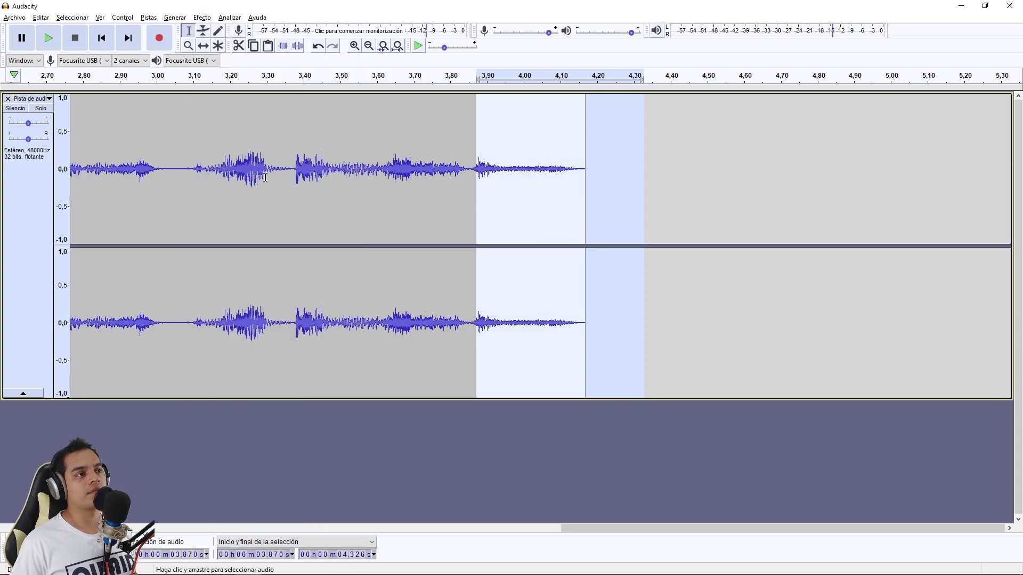
pyautogui.click(219, 169)
pyautogui.press('space')
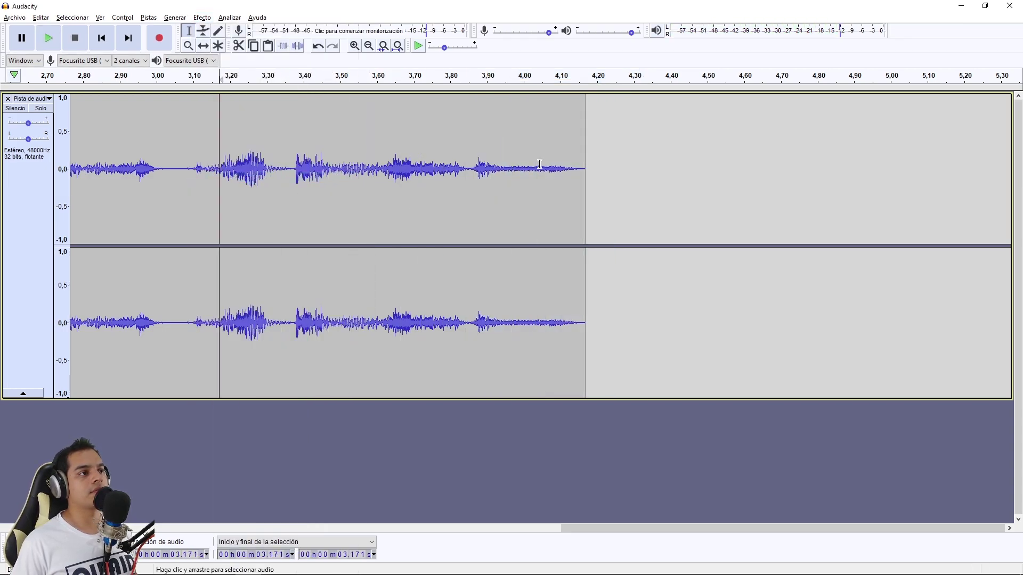
# Delete the audio from about 3.88 s to the end of the track and play the new ending
pyautogui.moveTo(478, 168); pyautogui.dragTo(589, 176)
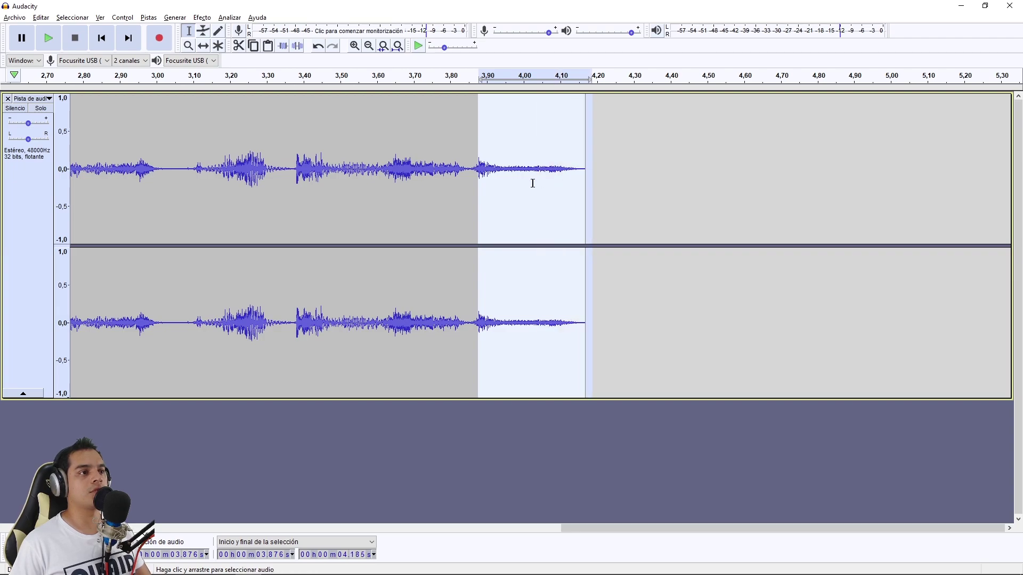
pyautogui.press('Delete')
pyautogui.click(368, 175)
pyautogui.press('space')
pyautogui.click(285, 176)
pyautogui.press('space')
# Fade out the tail of the track from about 3.79 s to its end and play it from about 3.02 s
pyautogui.moveTo(400, 170); pyautogui.dragTo(492, 169)
pyautogui.click(450, 171)
pyautogui.press('Delete')
pyautogui.click(475, 171)
pyautogui.moveTo(447, 171); pyautogui.dragTo(491, 170)
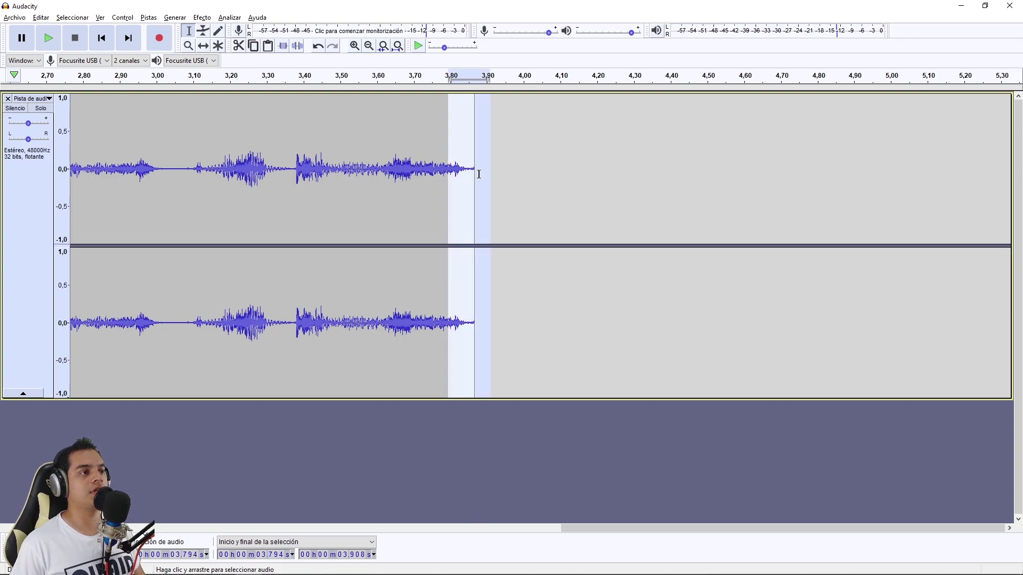
pyautogui.click(202, 17)
pyautogui.click(274, 177)
pyautogui.click(164, 176)
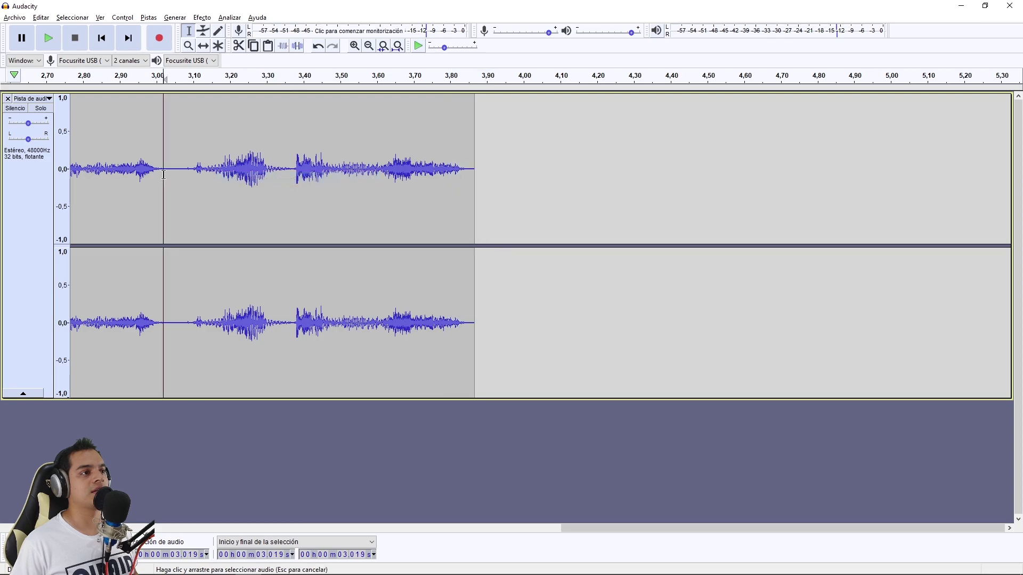
pyautogui.press('space')
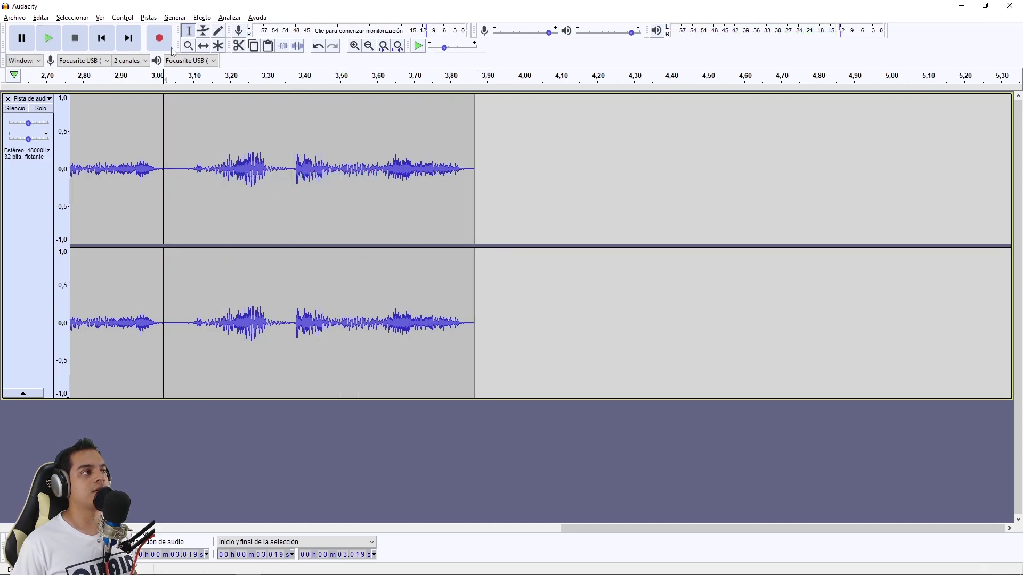
# Play the whole recording from the beginning and bring the full waveform into view
pyautogui.press('Home')
pyautogui.press('space')
pyautogui.click(102, 38)
pyautogui.press('space')
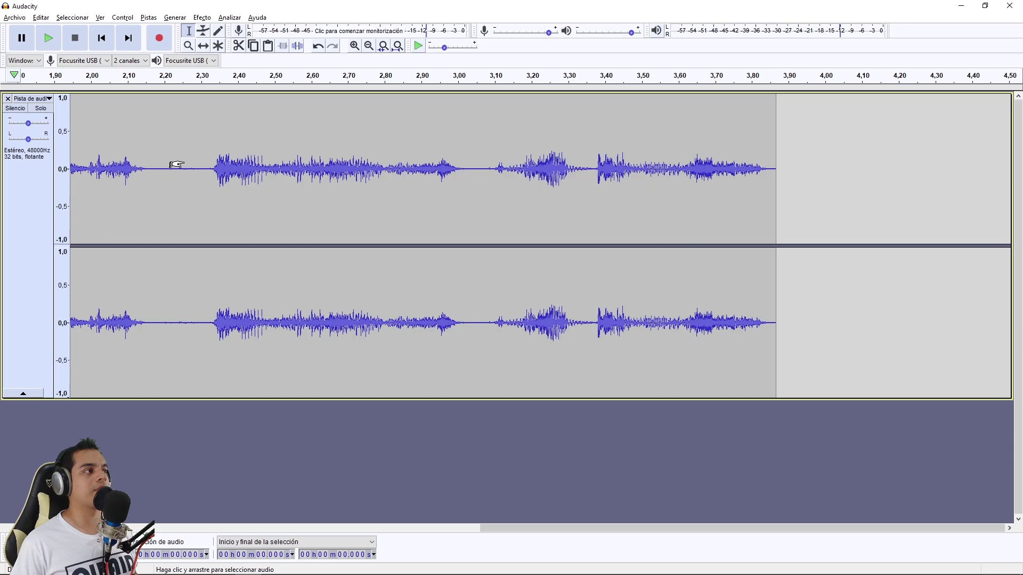
pyautogui.keyDown('ctrl'); pyautogui.scroll(-1, 184, 160); pyautogui.keyUp('ctrl')
pyautogui.keyDown('ctrl'); pyautogui.scroll(-1, 167, 160); pyautogui.keyUp('ctrl')
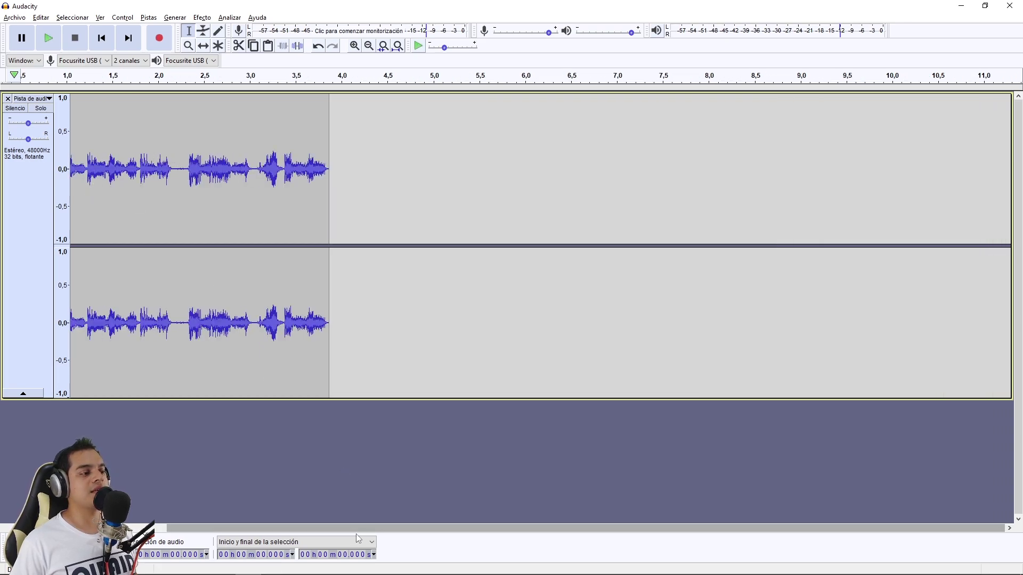
pyautogui.moveTo(356, 530); pyautogui.dragTo(272, 530)
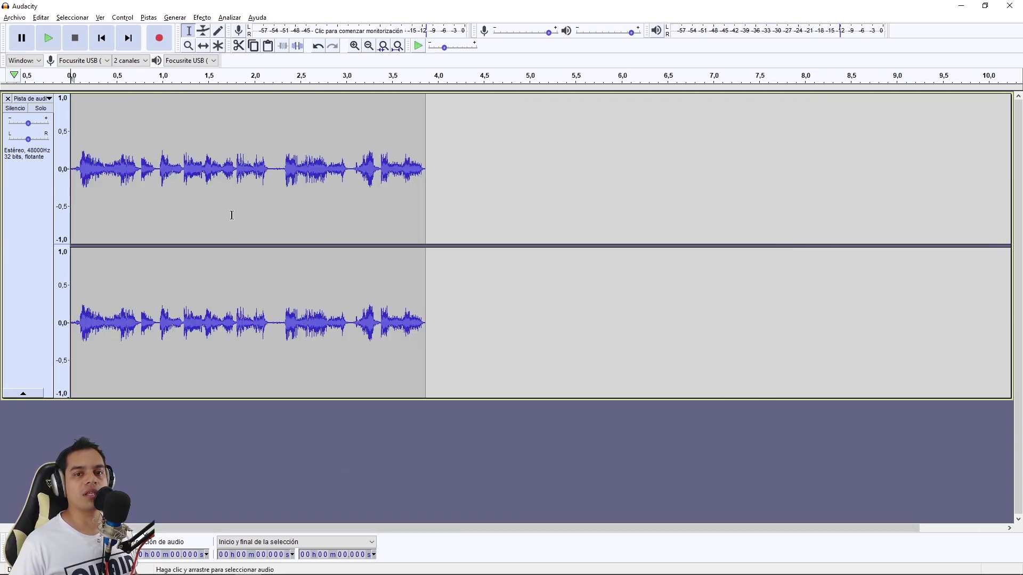
# Amplify the whole track to peaks of about 0.6, previewing a lower and a higher gain before applying the higher one
pyautogui.click(29, 186)
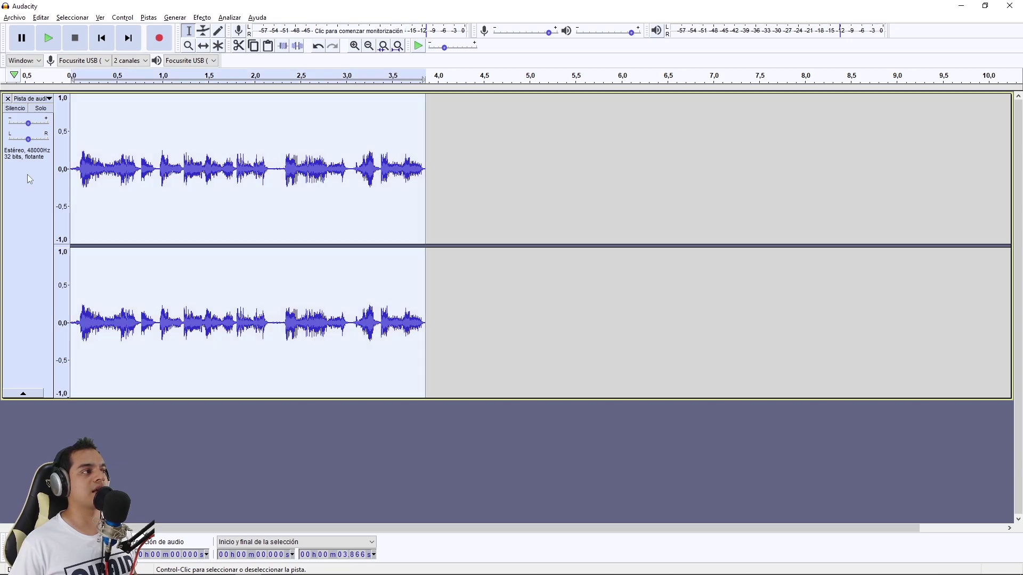
pyautogui.click(202, 18)
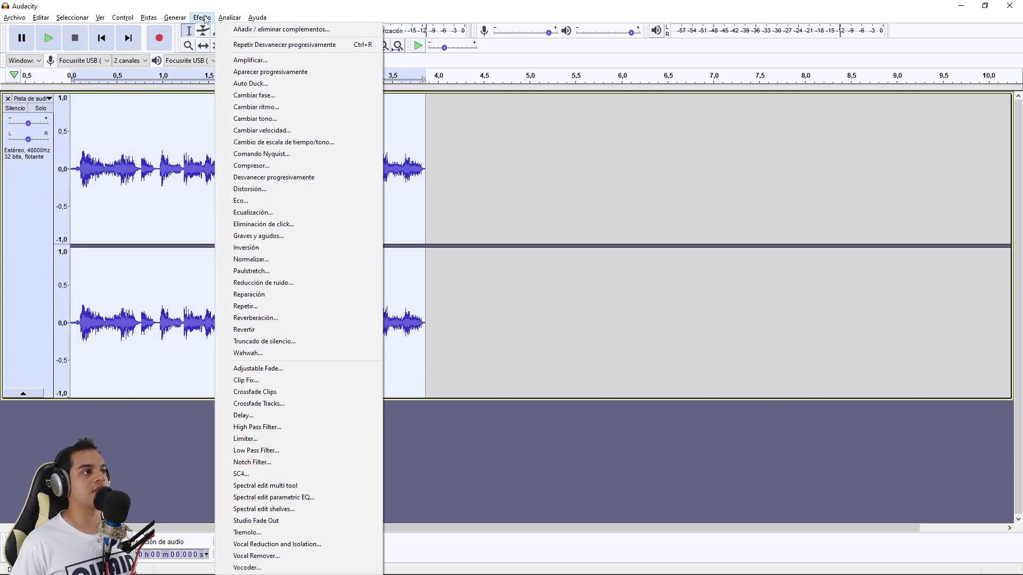
pyautogui.click(247, 63)
pyautogui.moveTo(540, 272); pyautogui.dragTo(513, 279)
pyautogui.click(481, 330)
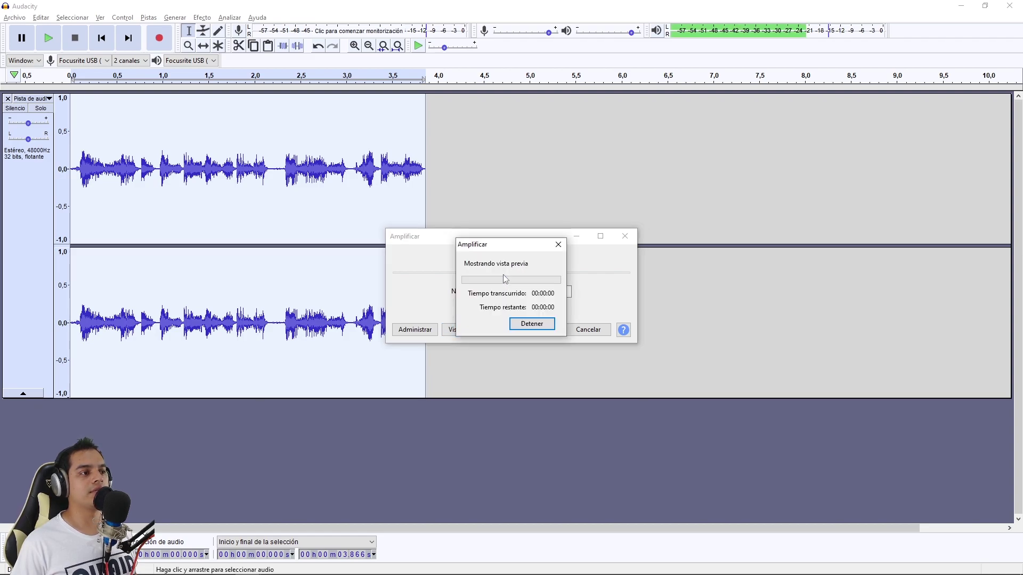
pyautogui.click(540, 327)
pyautogui.moveTo(510, 273); pyautogui.dragTo(530, 277)
pyautogui.click(478, 331)
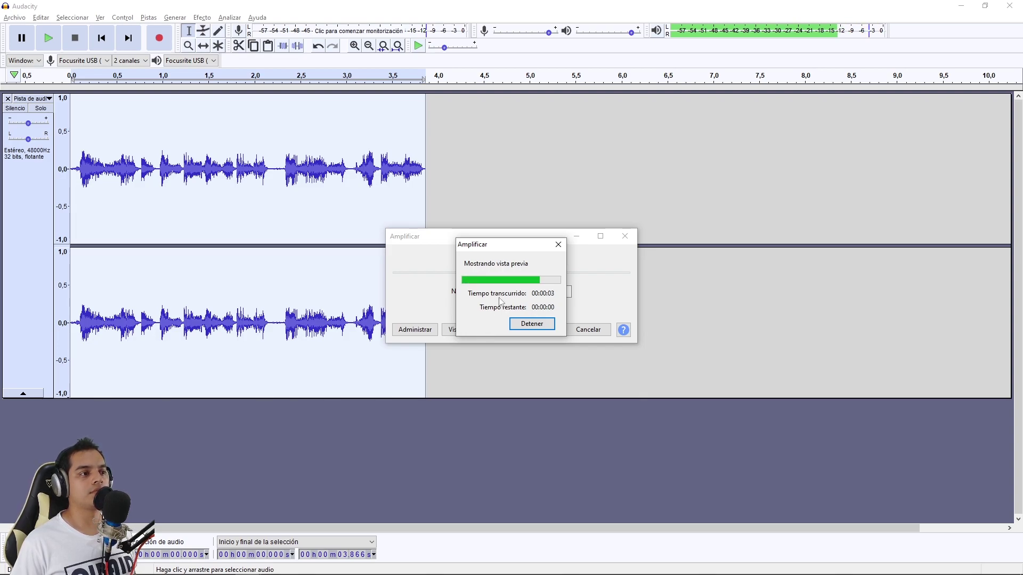
pyautogui.click(536, 330)
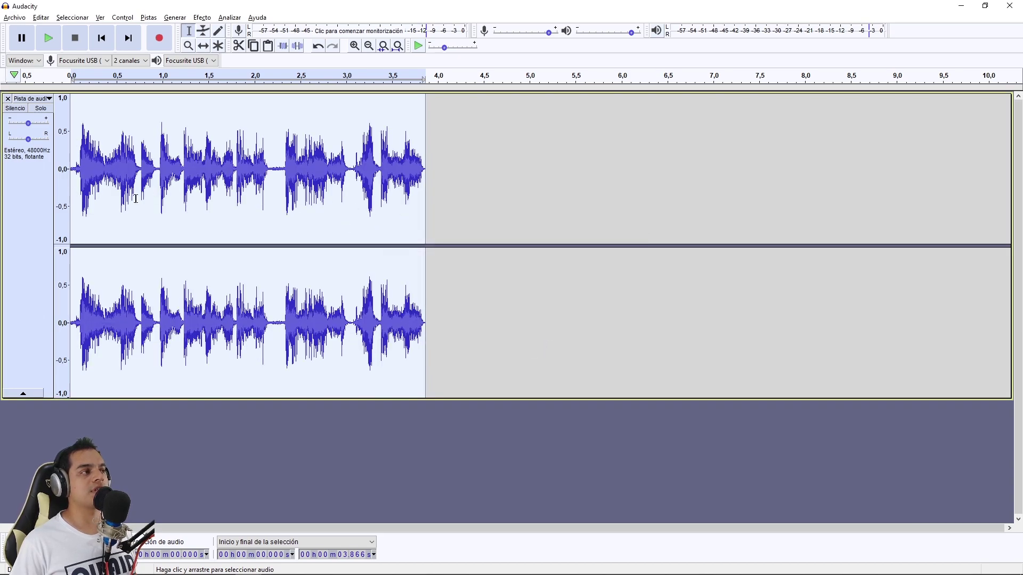
pyautogui.click(202, 18)
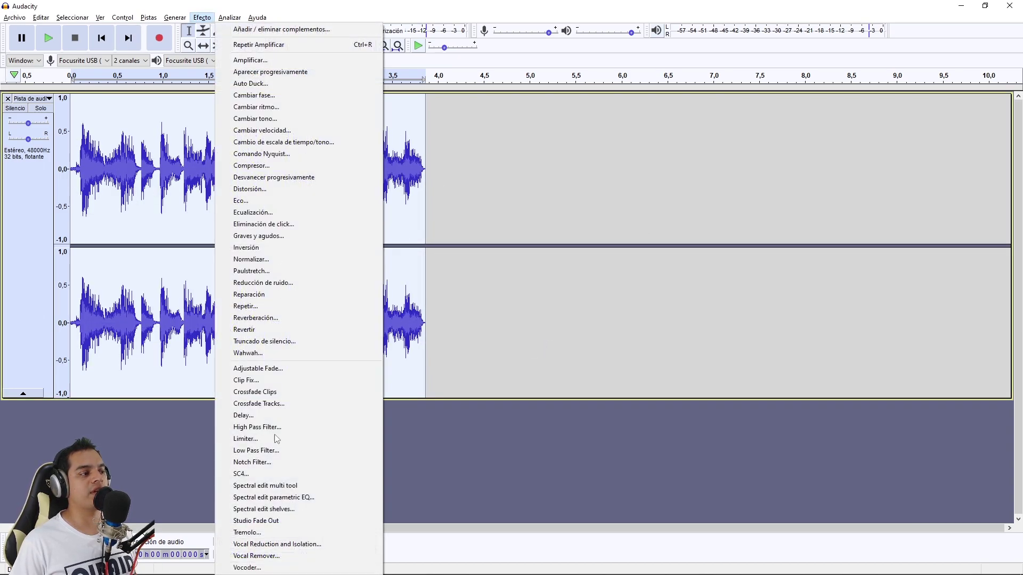
pyautogui.click(206, 17)
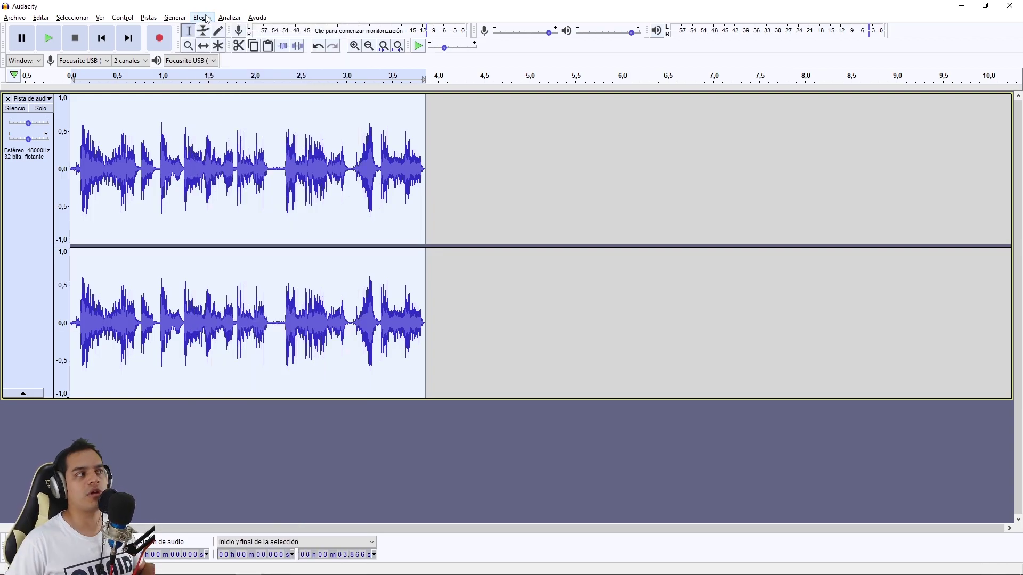
pyautogui.click(150, 160)
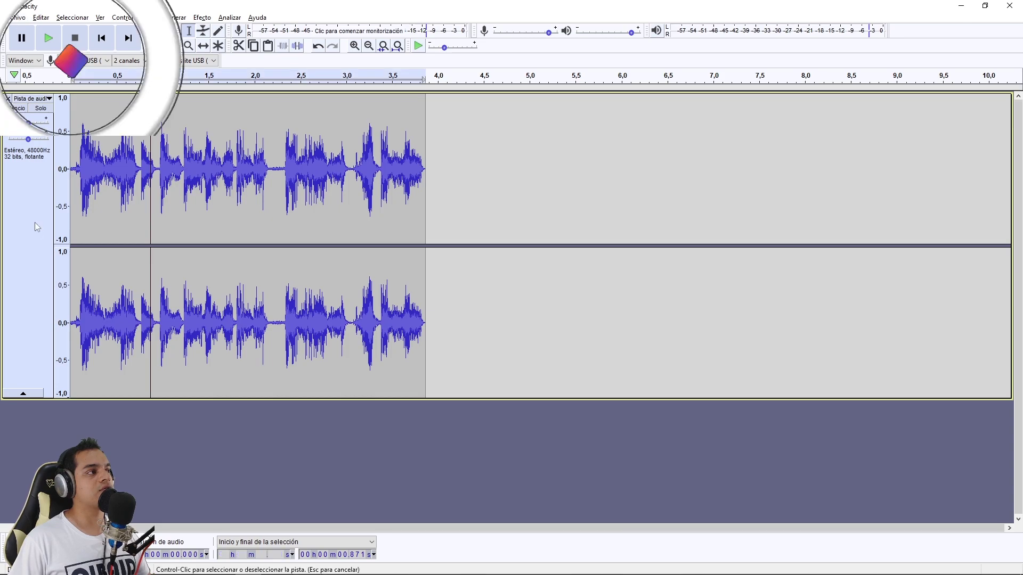
pyautogui.press('Home')
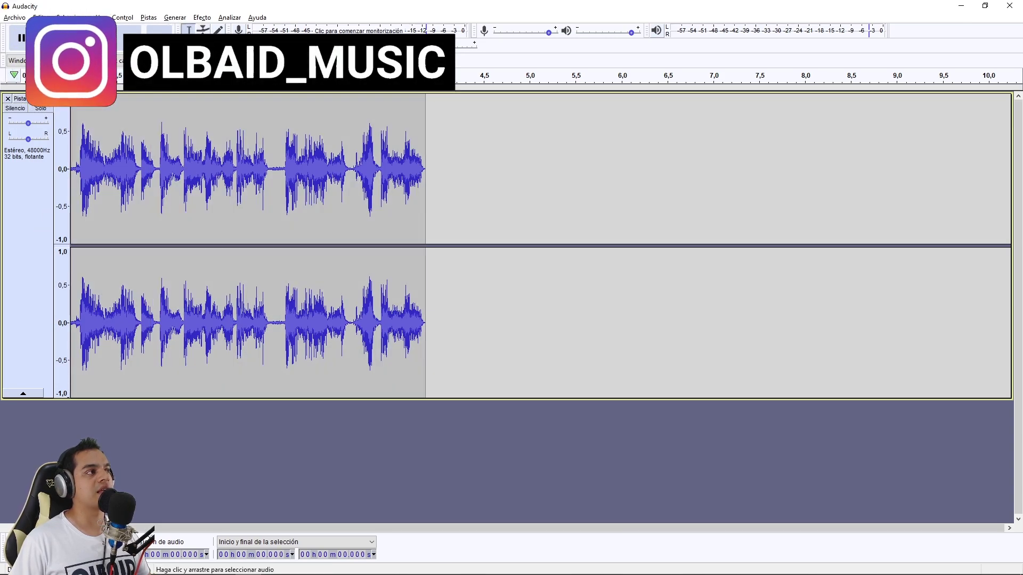
# Export the track to the desktop as a 16-bit PCM WAV file named danger
pyautogui.click(14, 17)
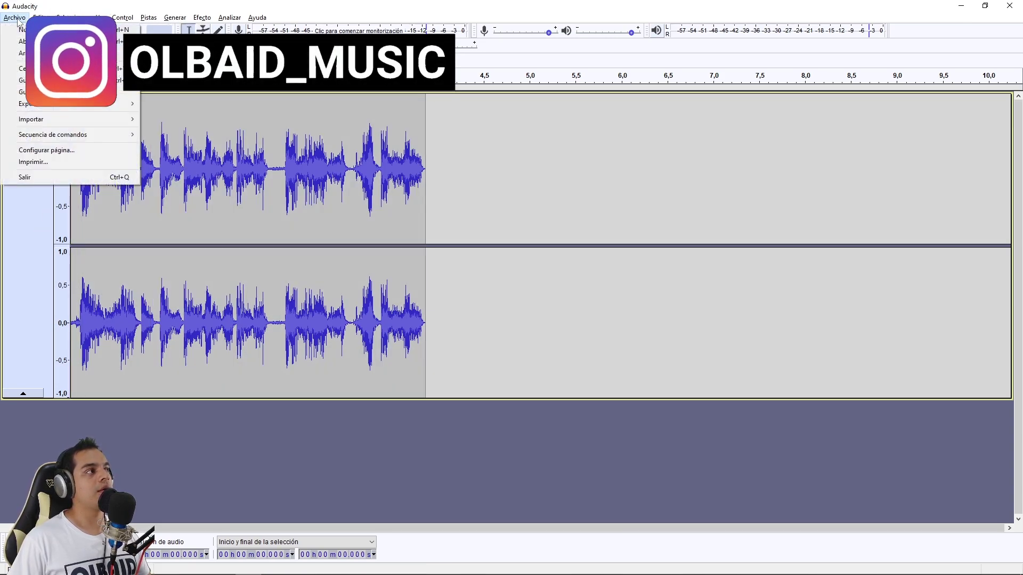
pyautogui.moveTo(58, 109)
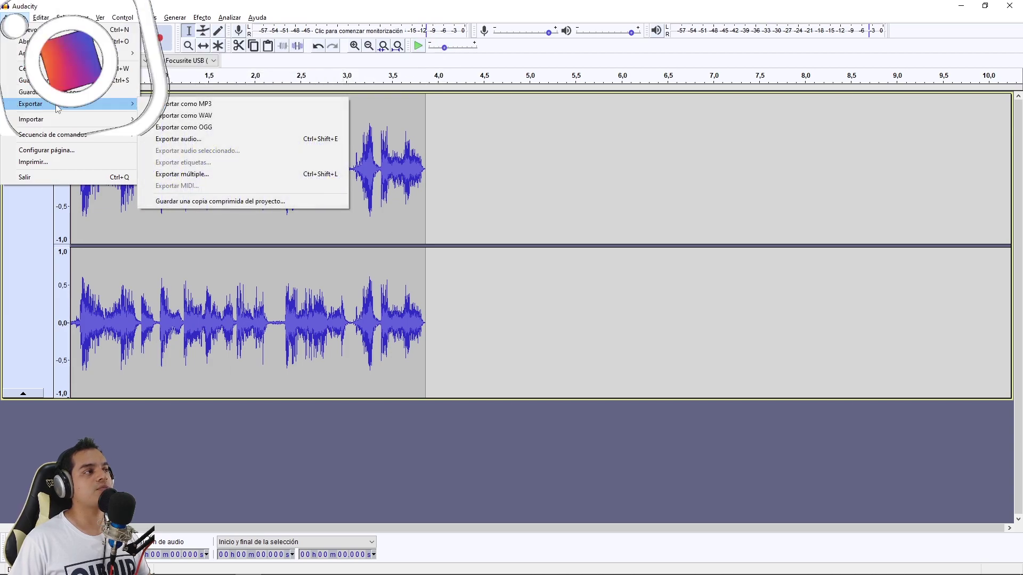
pyautogui.click(213, 116)
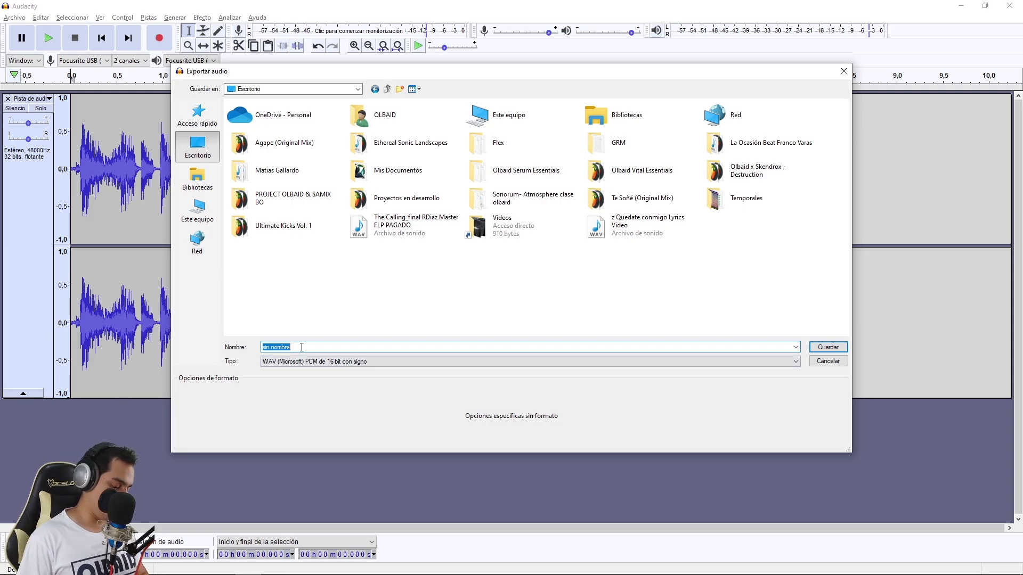
pyautogui.write('danger')
pyautogui.click(828, 346)
# Leave all metadata tags empty and complete the WAV export
pyautogui.press('Right')
pyautogui.press('Down')
pyautogui.press('Down')
pyautogui.press('Down')
pyautogui.press('Down')
pyautogui.press('Down')
pyautogui.press('Down')
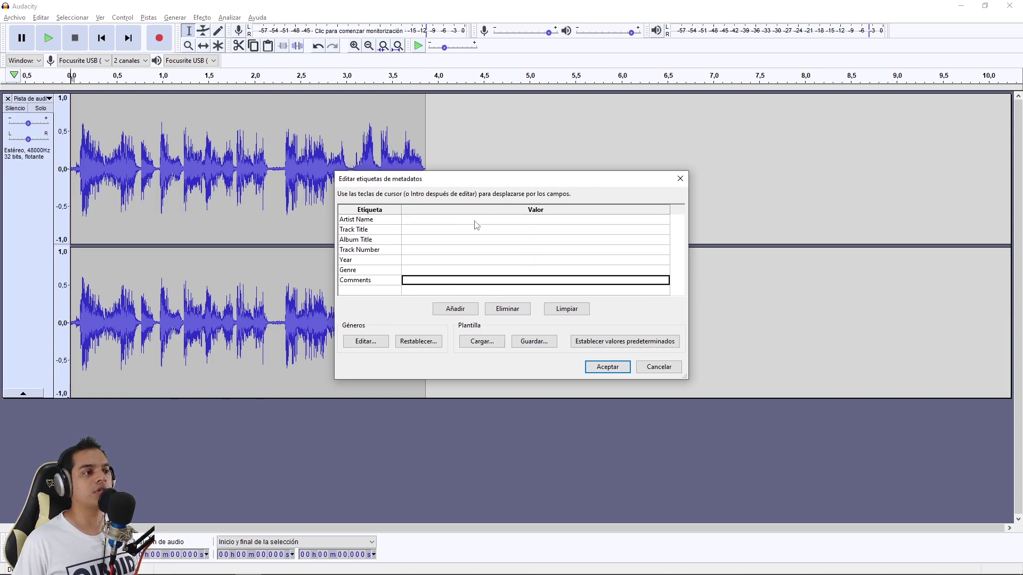
pyautogui.click(608, 368)
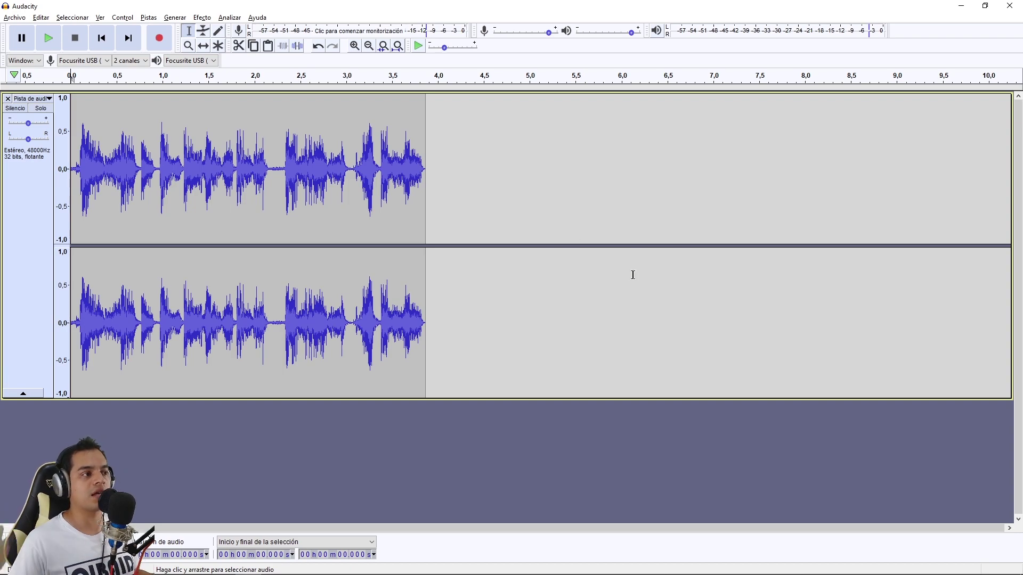
# Play the exported danger WAV file from the desktop in the media player, then close the player and return to Audacity
pyautogui.press('super+d')
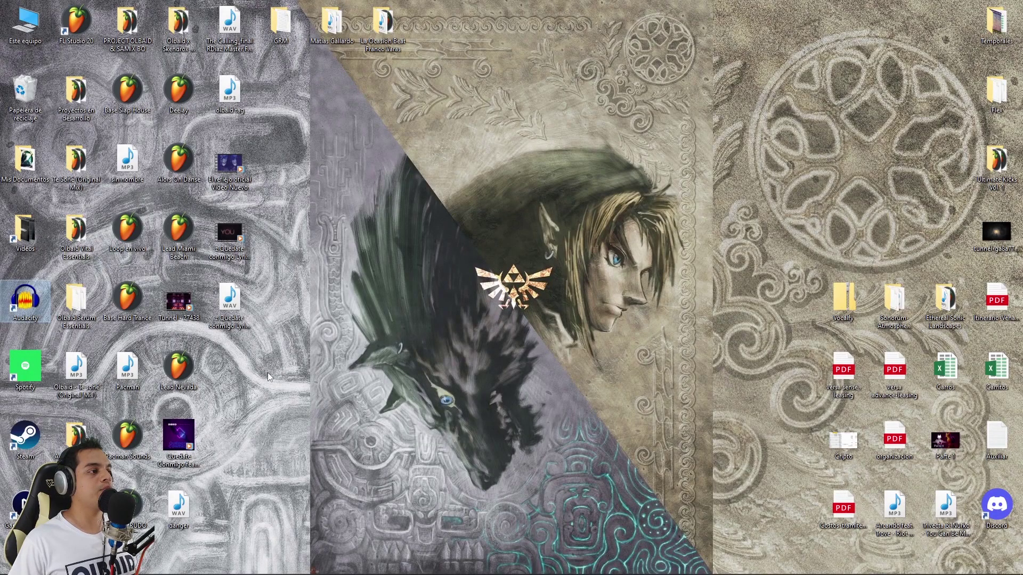
pyautogui.doubleClick(180, 509)
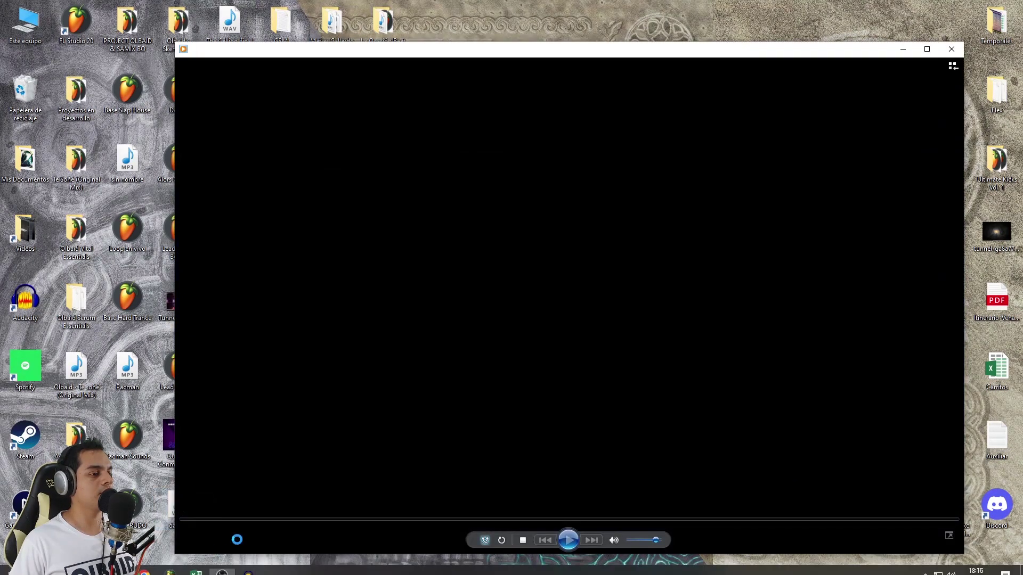
pyautogui.moveTo(528, 54); pyautogui.dragTo(499, 43)
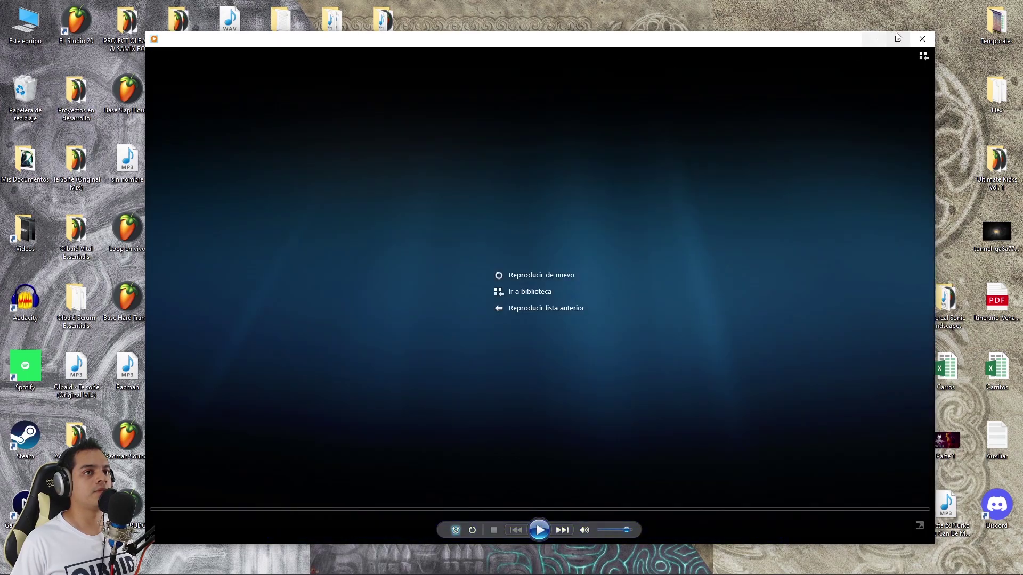
pyautogui.hotkey('alt', 'F4')
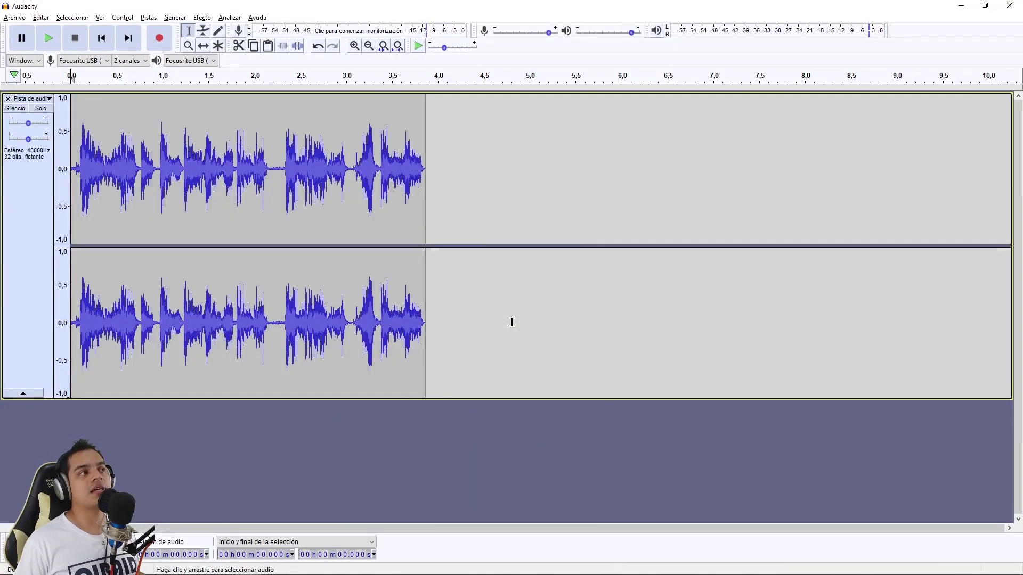